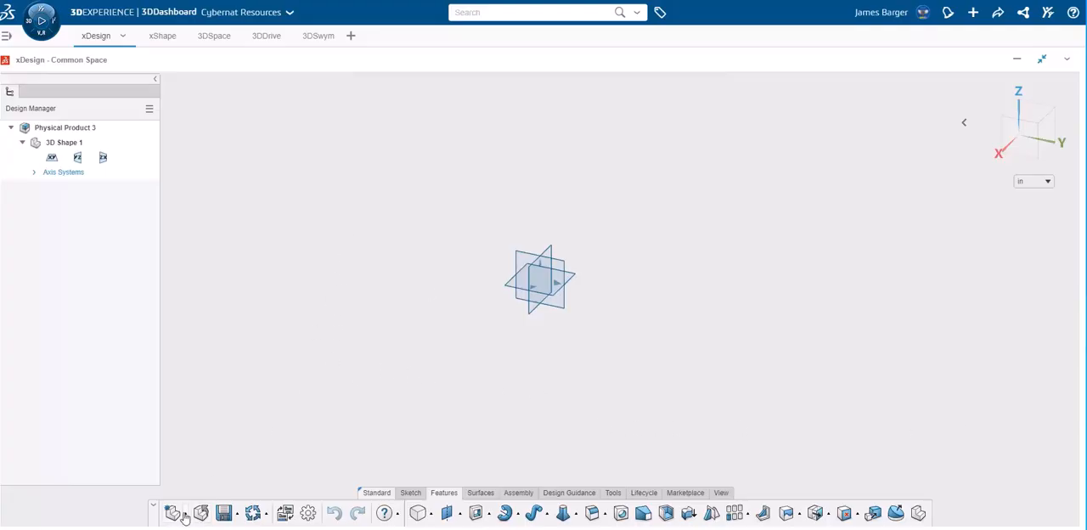
Create a new component named "Practice Piece" in Common Space, discarding the unsaved changes to the open product
left_click(185, 515)
left_click(188, 431)
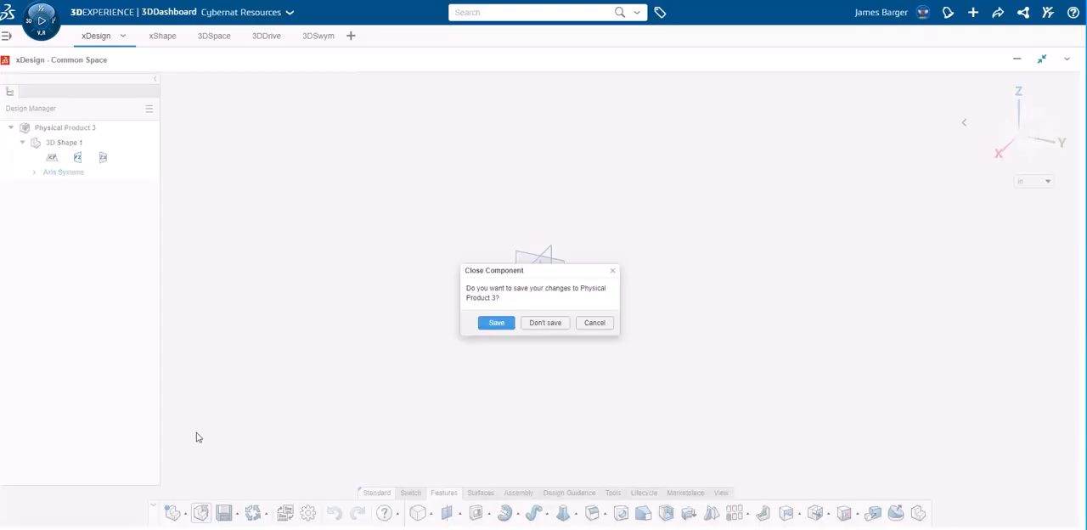
left_click(549, 326)
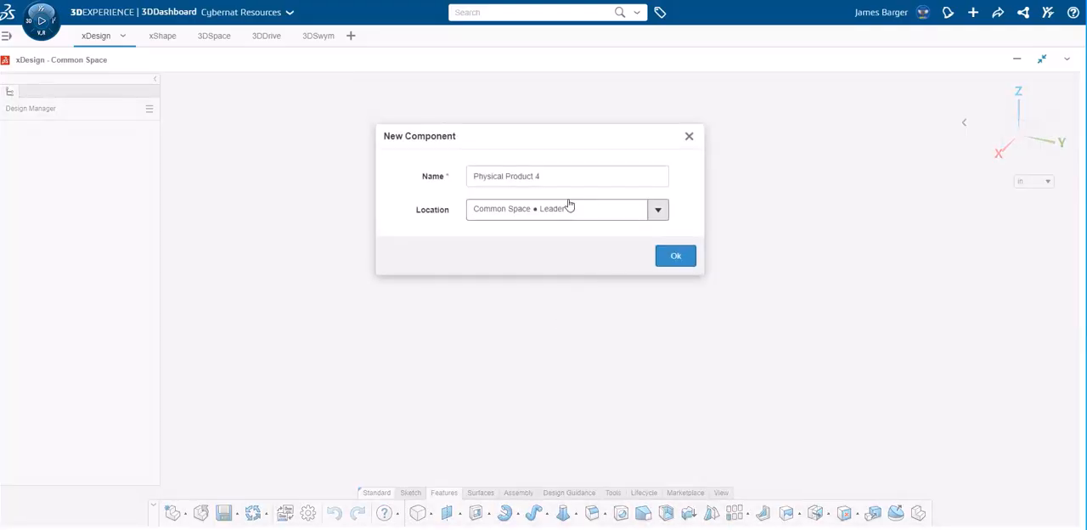
left_click_drag(557, 181, 418, 178)
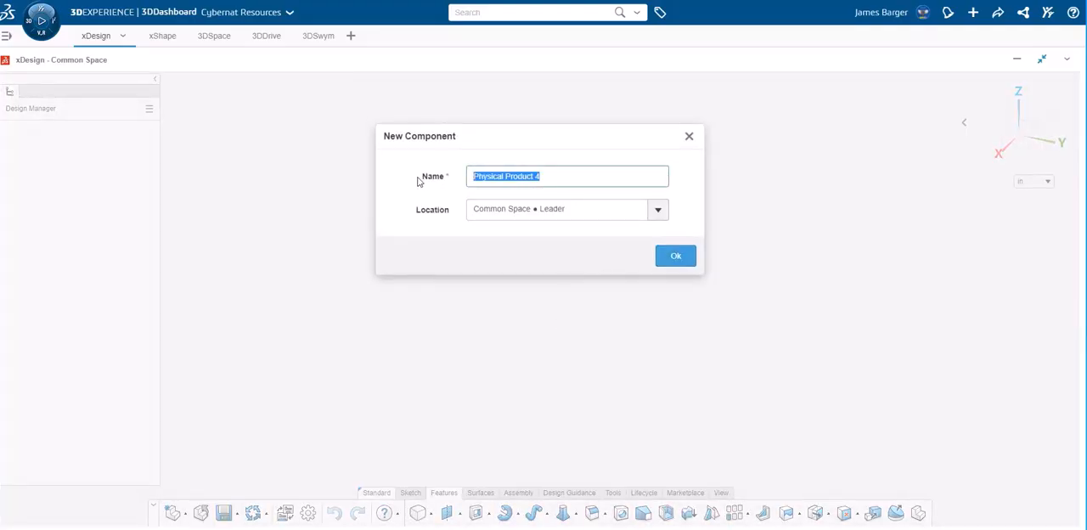
type("Practice Piece")
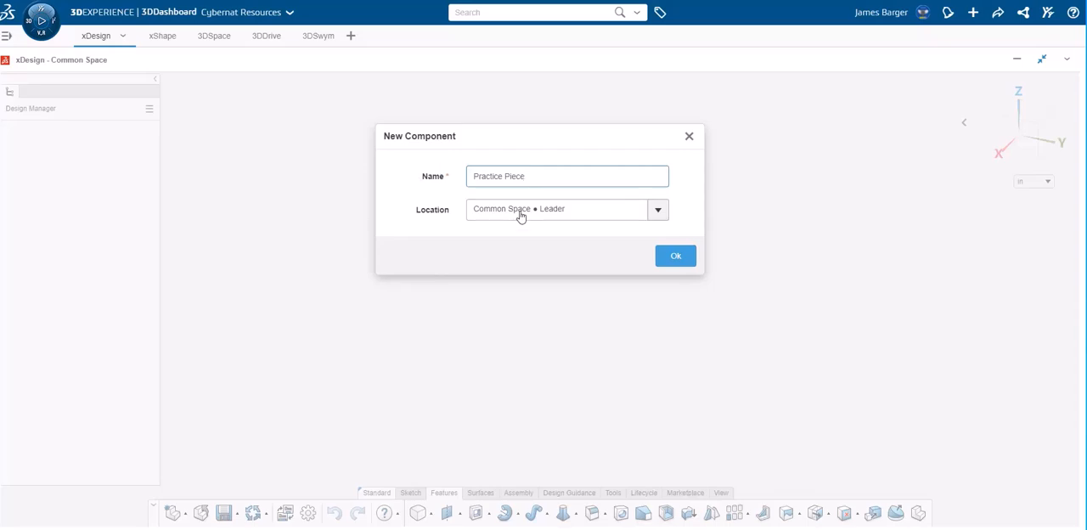
left_click(663, 260)
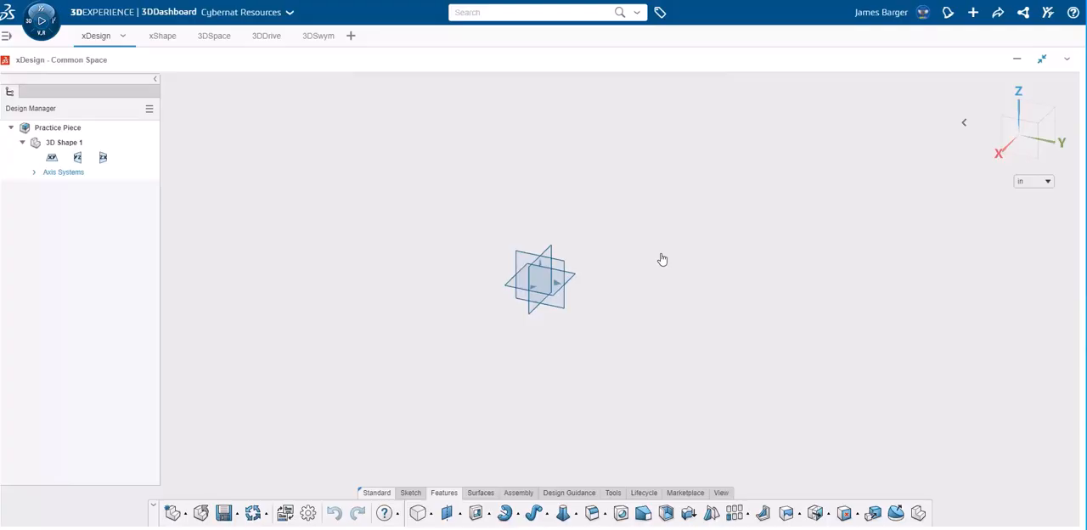
Start a sketch on the XY plane and draw a rectangle about 9.6 in wide with its upper-left corner at the origin
left_click(523, 289)
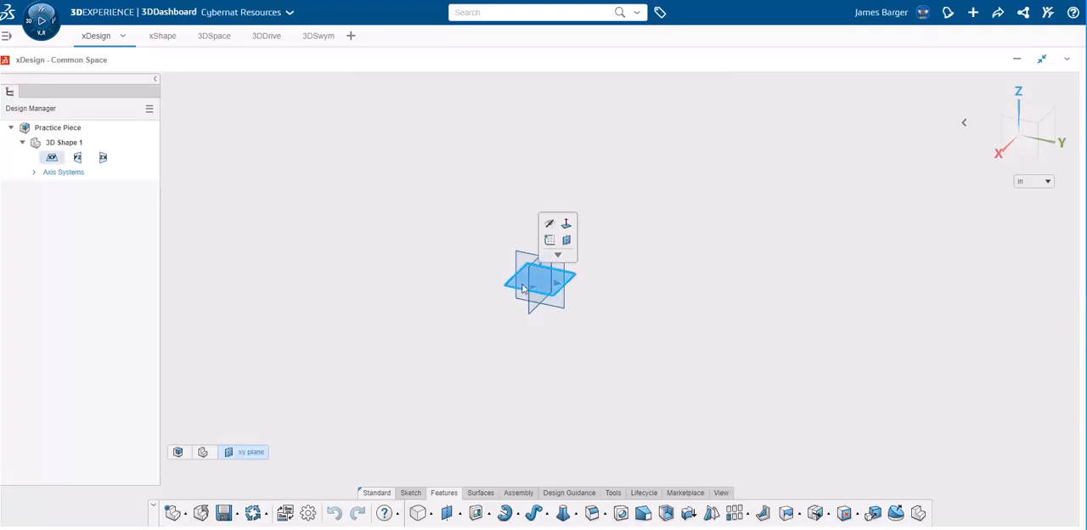
left_click(550, 242)
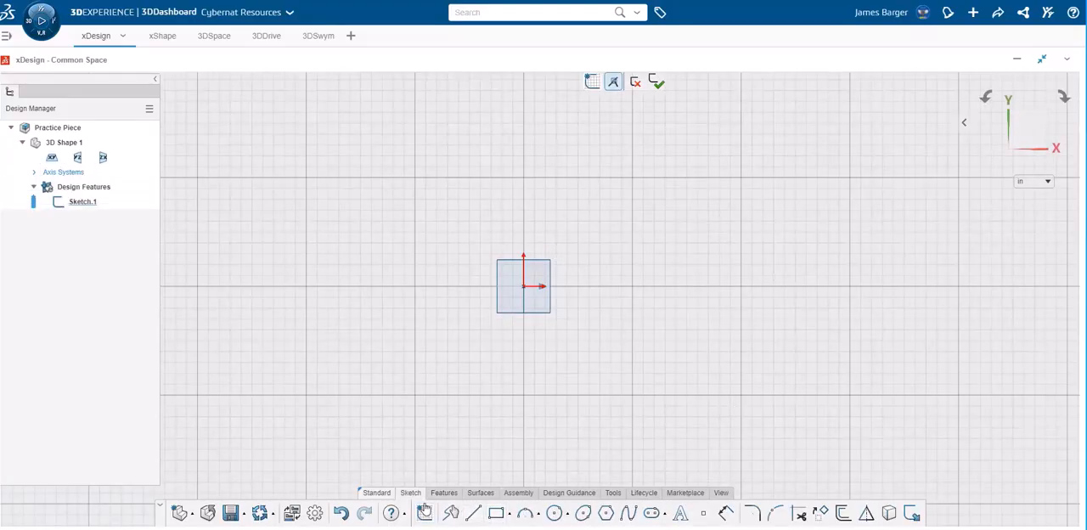
left_click(498, 516)
left_click(524, 287)
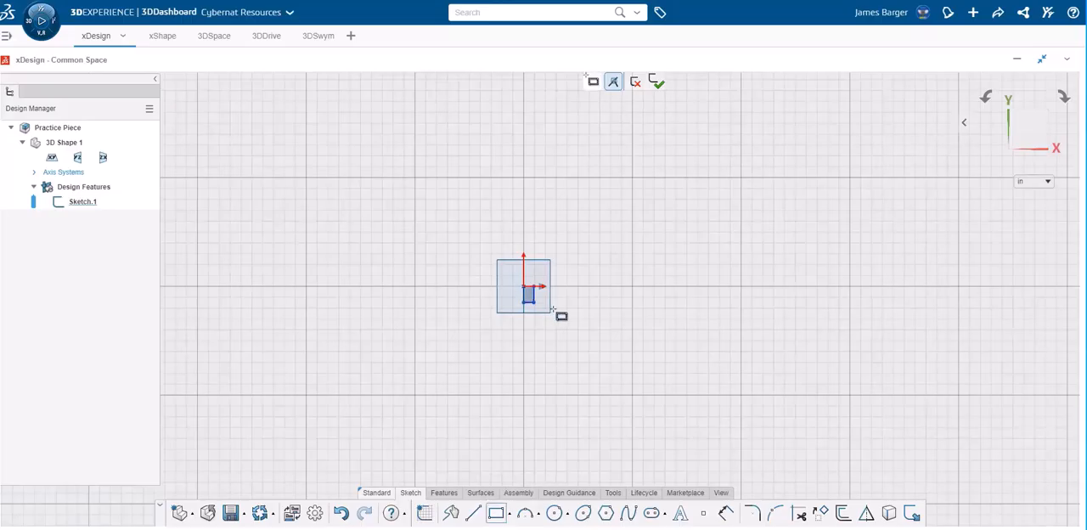
left_click(788, 405)
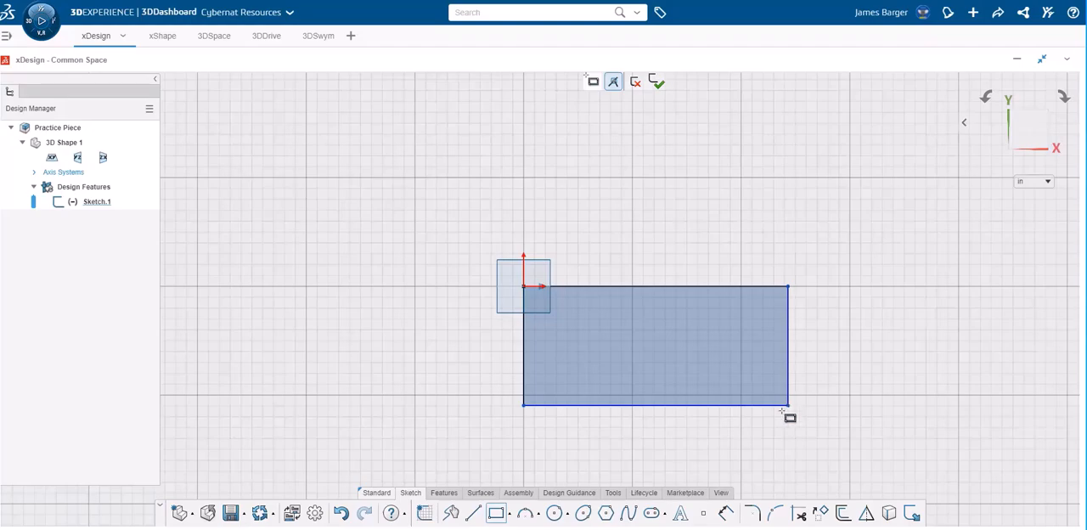
Dimension the rectangle's lower horizontal edge to 12 in
left_click(726, 513)
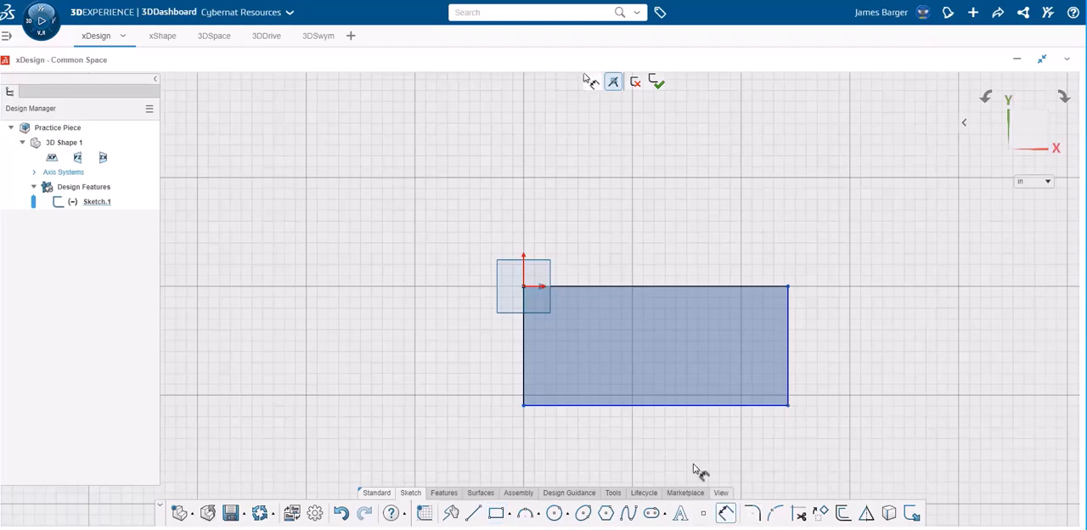
left_click(666, 406)
left_click(655, 444)
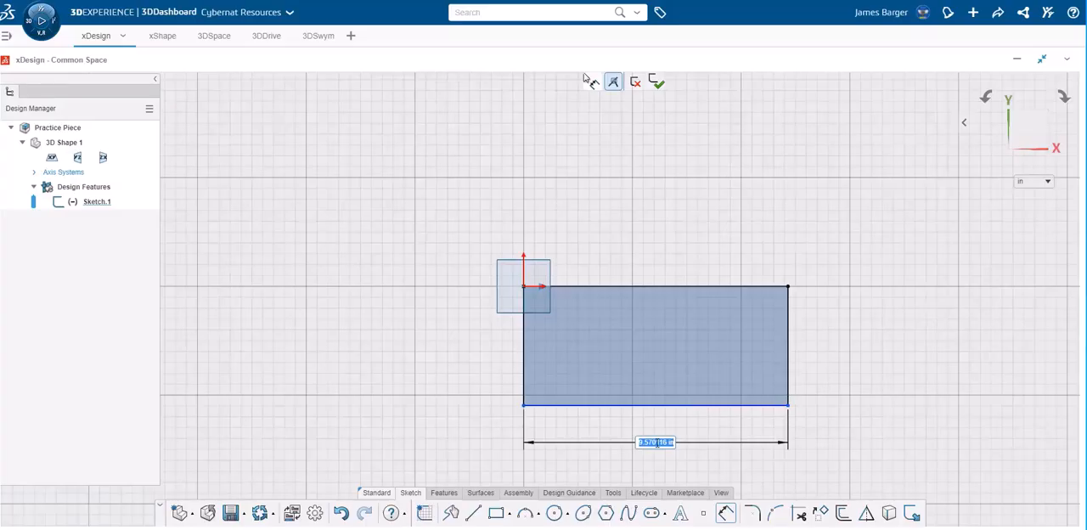
type("12")
key("Return")
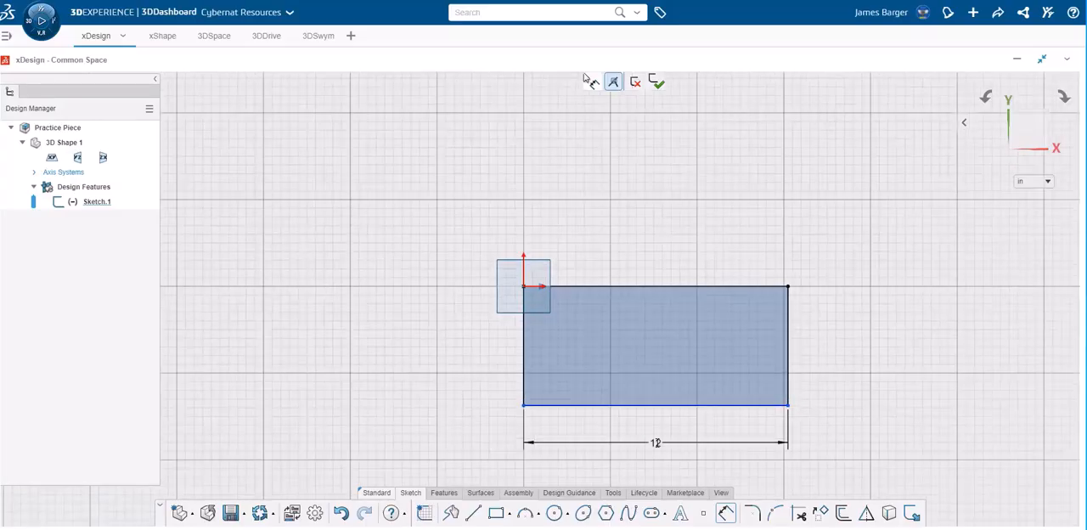
Dimension the rectangle's vertical side to 3.625 in
left_click(800, 365)
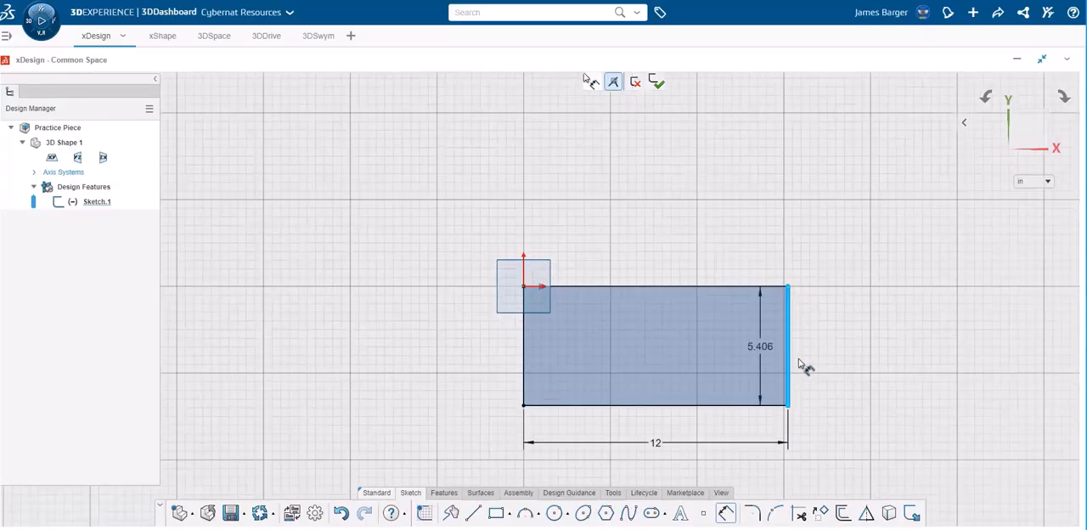
left_click(868, 351)
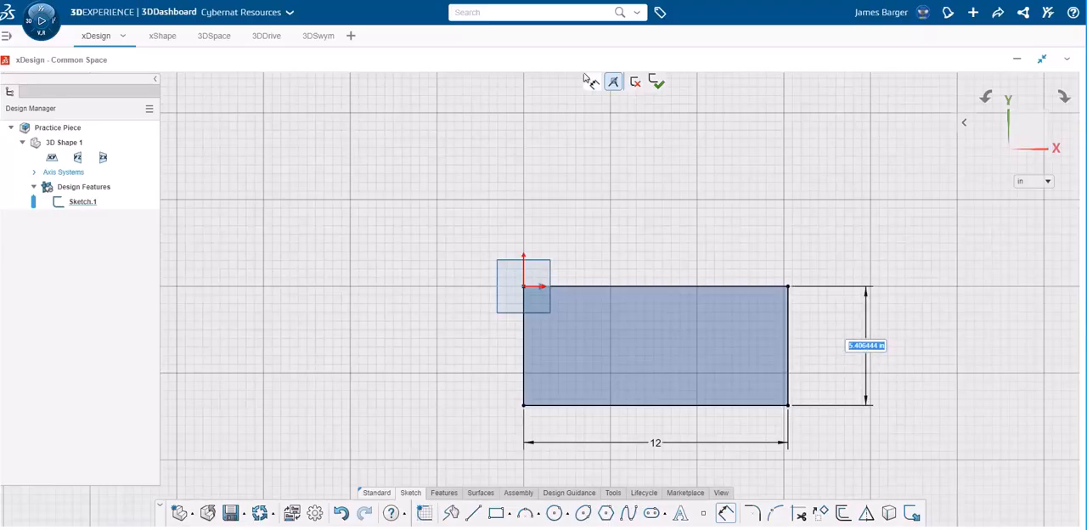
type("3.625")
key("Return")
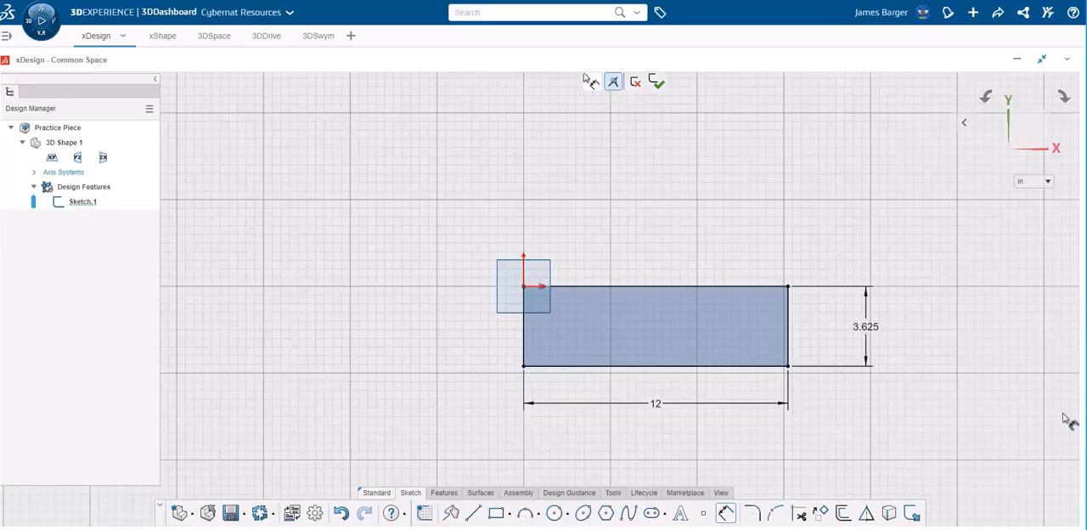
Extrude the rectangle sketch as a solid with a blind distance of 1.625 in
left_click(444, 492)
left_click(489, 515)
left_click(497, 468)
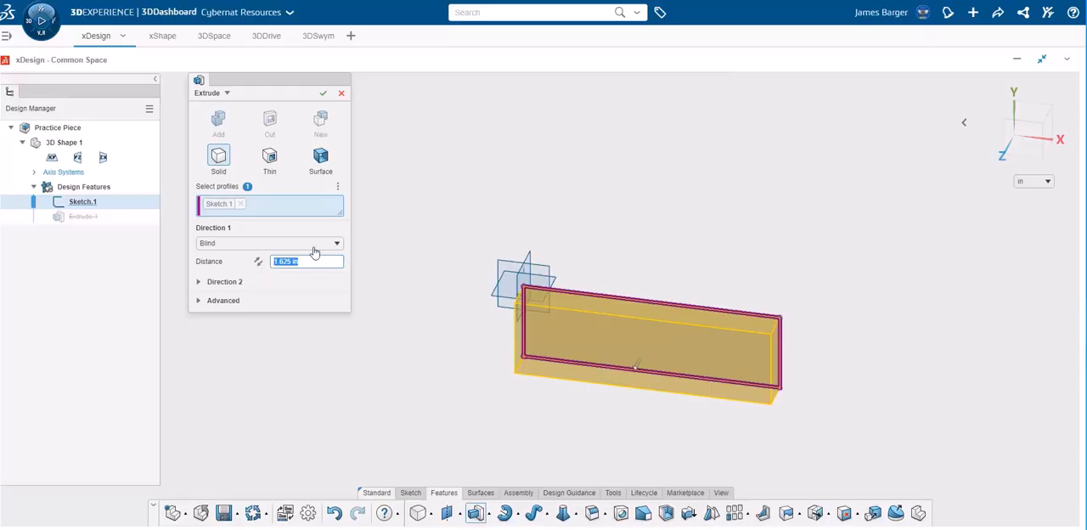
left_click(323, 92)
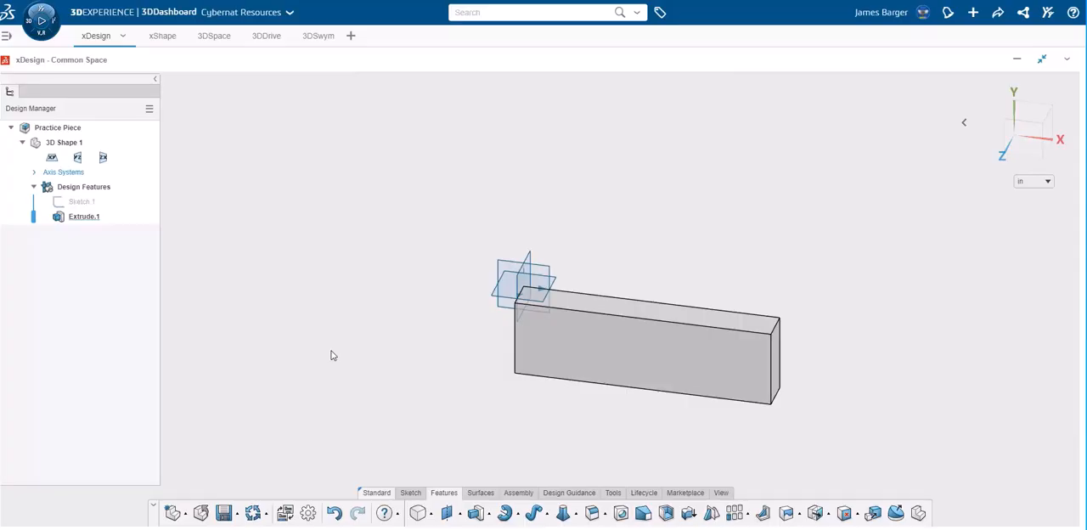
Fillet the edges of the block's large front face with a constant 0.25 in radius
left_click(446, 494)
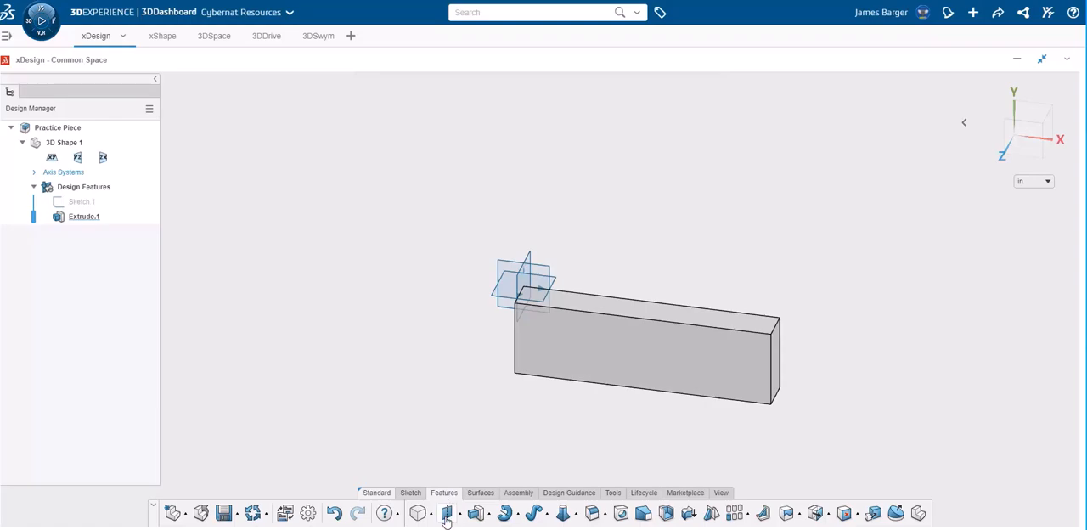
left_click(594, 518)
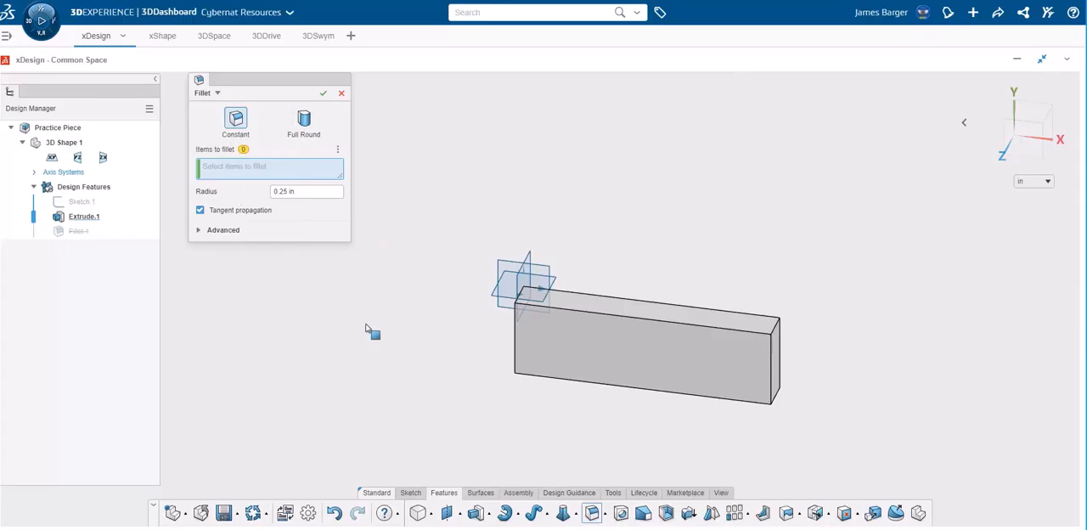
left_click(555, 342)
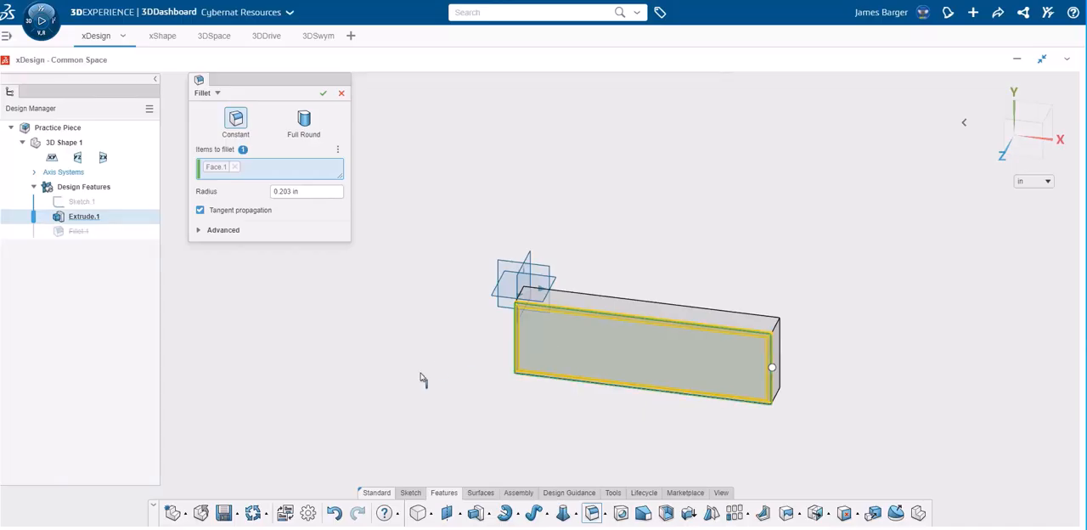
triple_click(309, 192)
type("0.25")
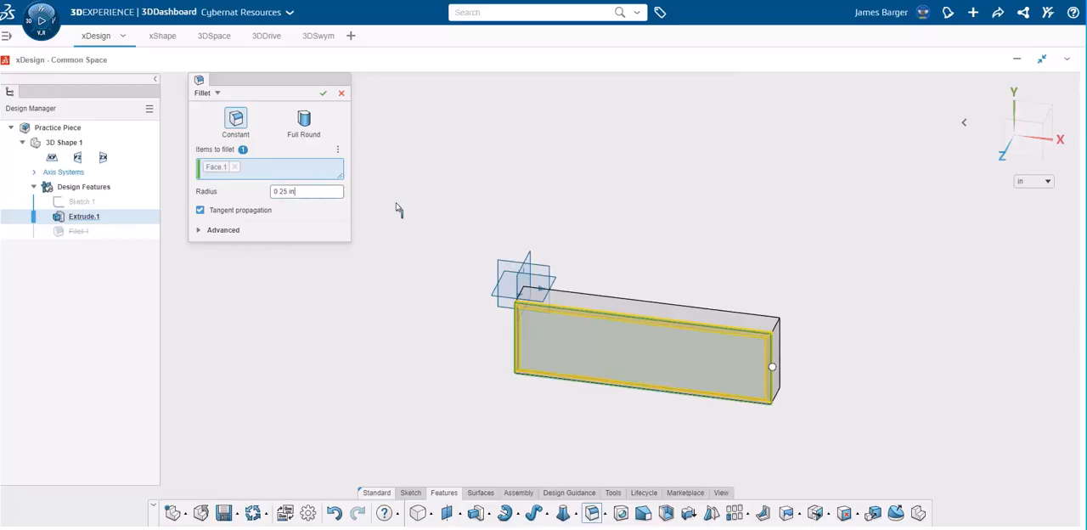
left_click(322, 94)
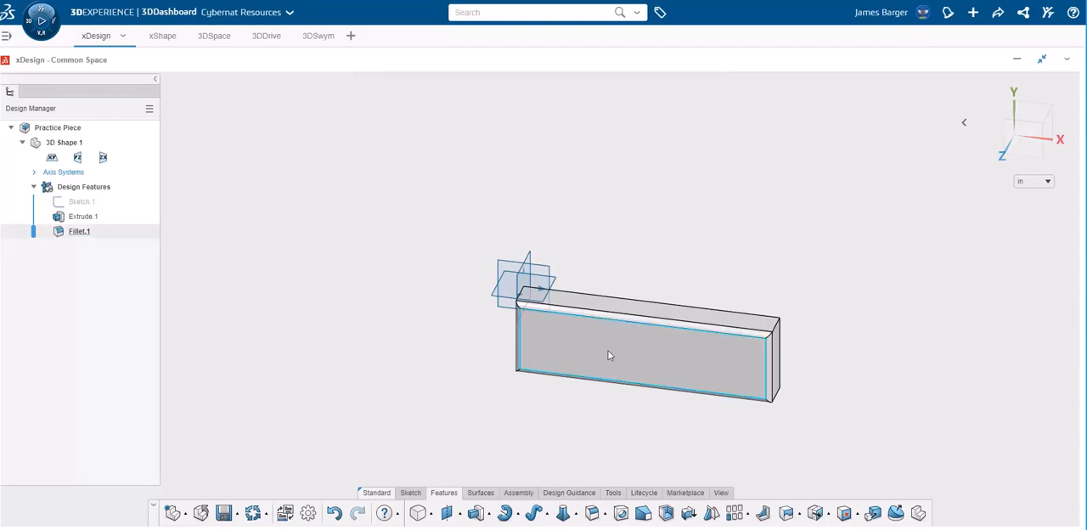
Sketch a center circle on the filleted large face, near the block's end at the origin
left_click(1025, 136)
scroll(694, 372, "down", 3)
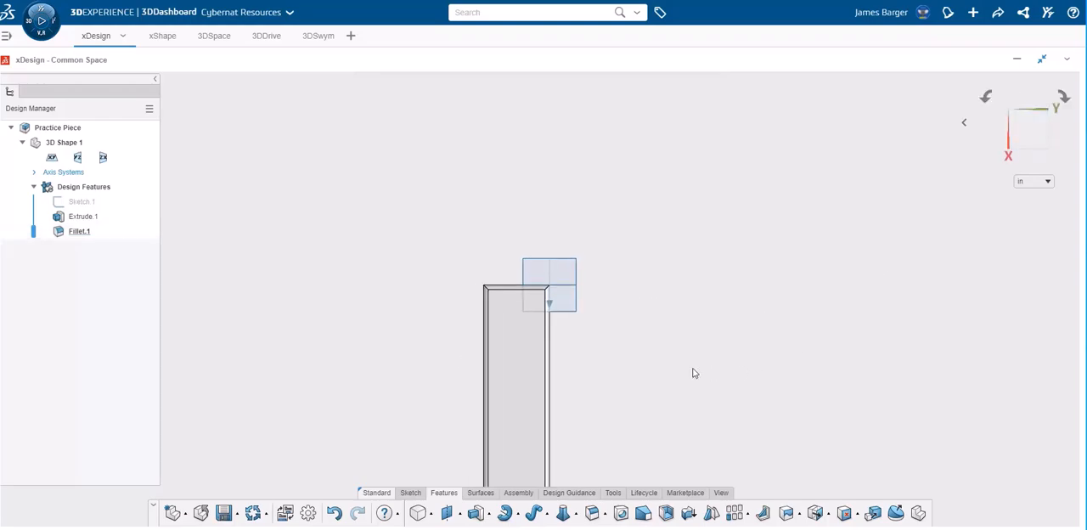
scroll(683, 372, "down", 3)
scroll(574, 400, "up", 5)
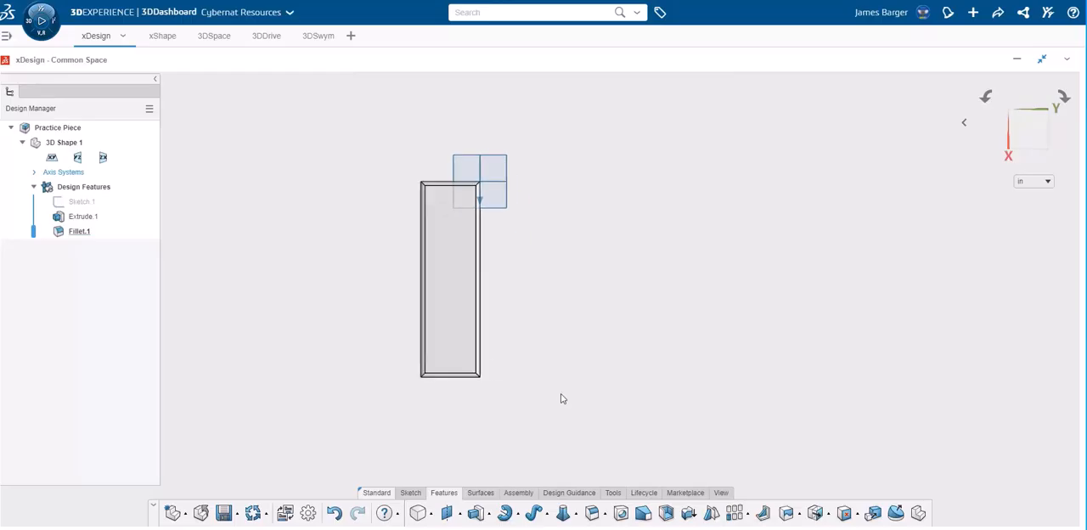
scroll(554, 395, "up", 1)
left_click(412, 493)
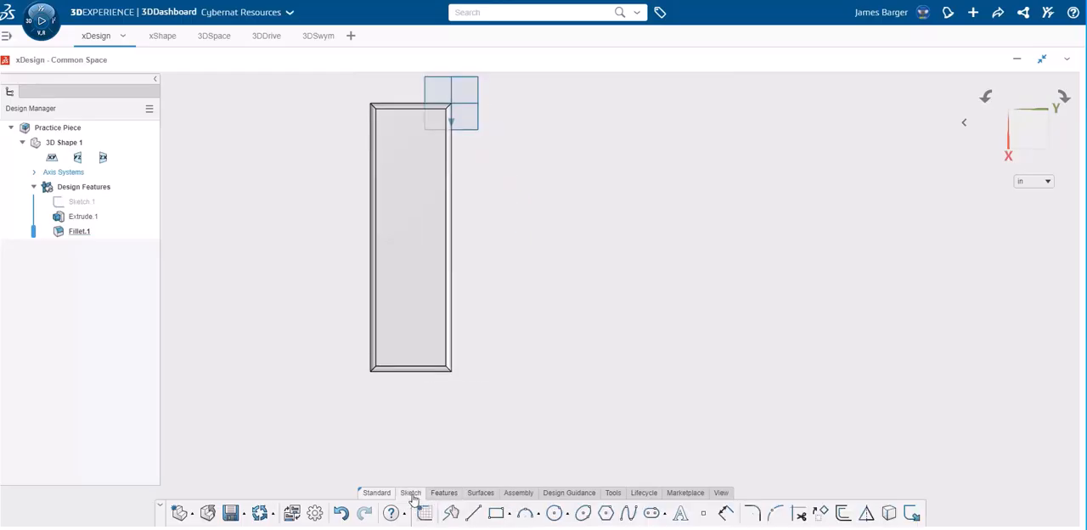
left_click(554, 514)
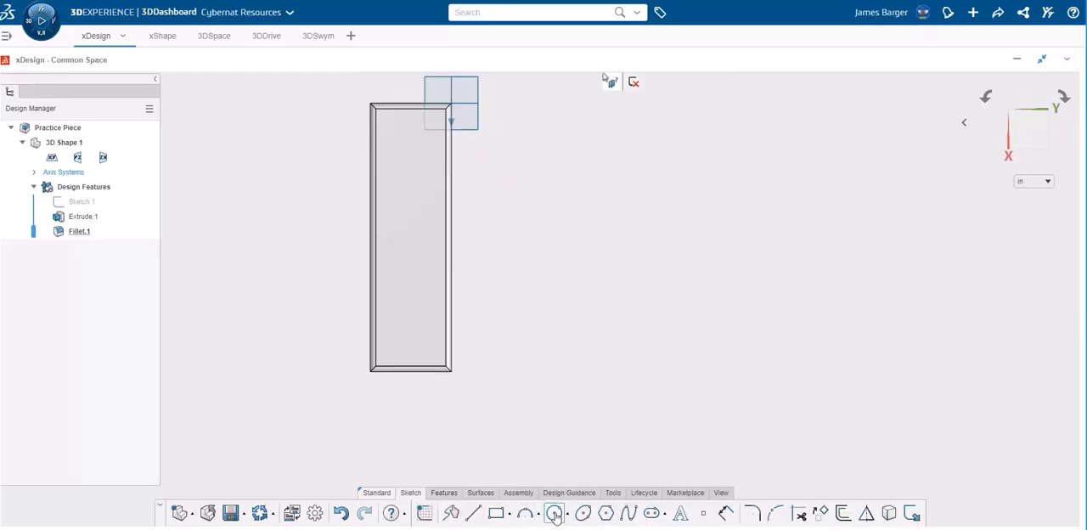
left_click(416, 252)
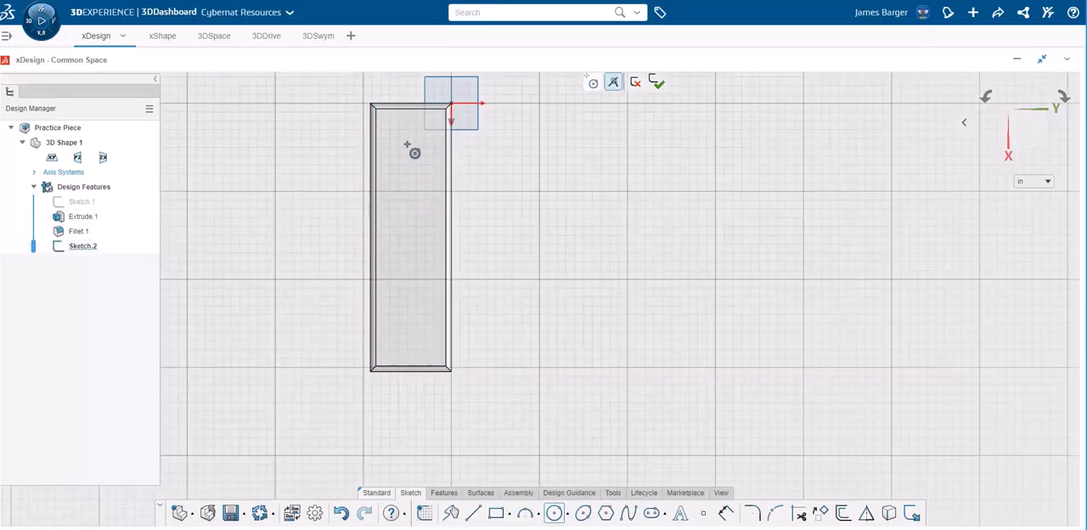
left_click(408, 148)
left_click(414, 167)
Cut the circle into the block with a blind Extrude Cut 1 in deep
left_click(443, 494)
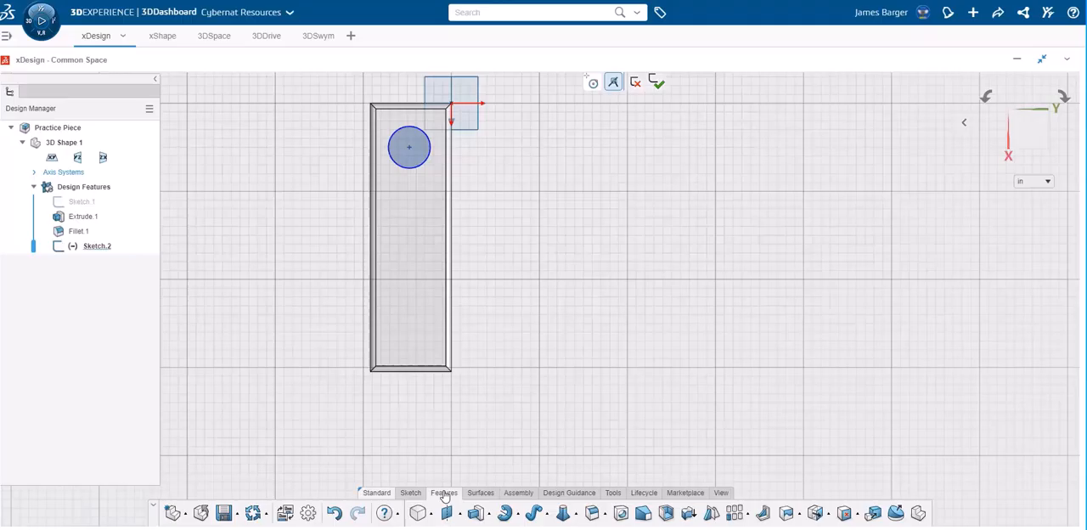
left_click(489, 516)
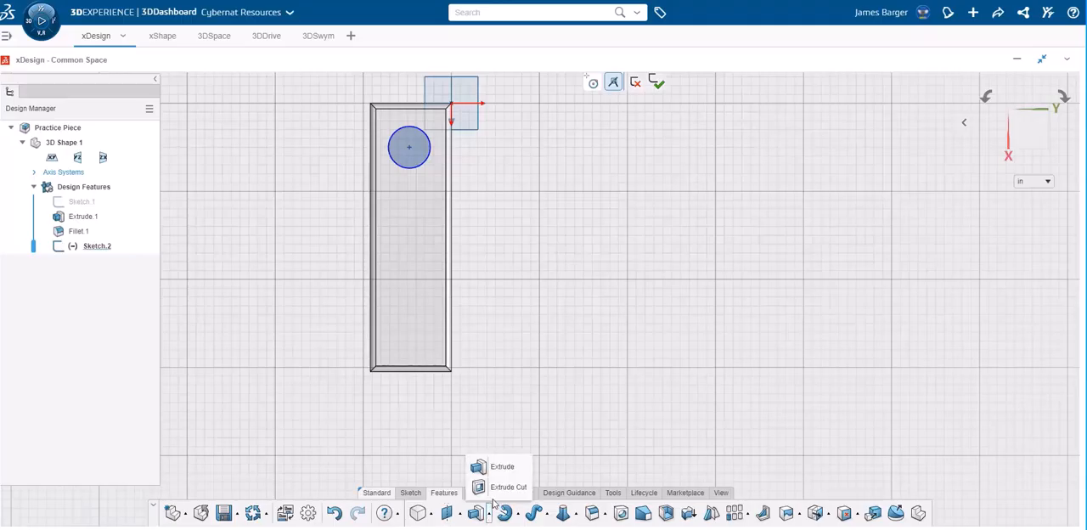
left_click(501, 488)
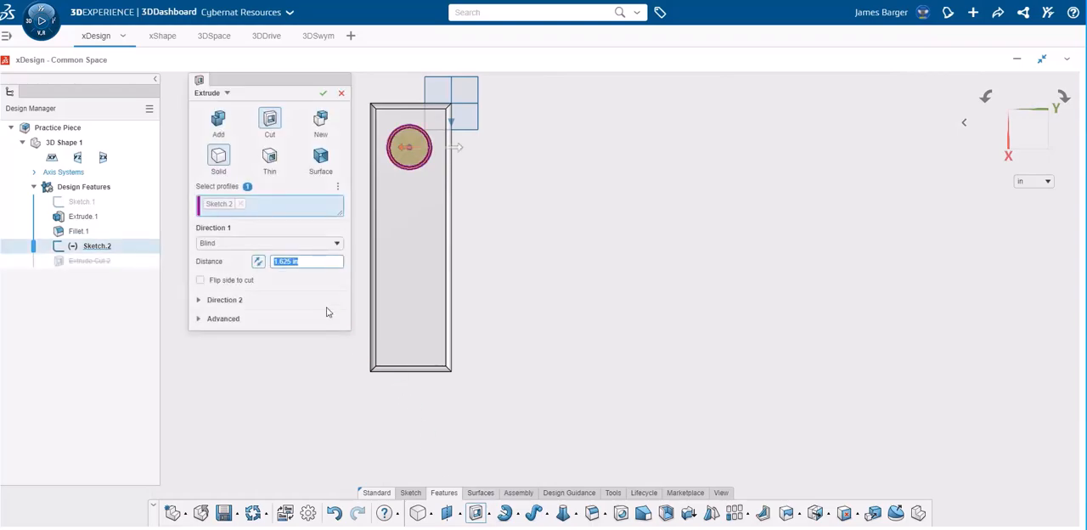
type("1")
left_click(323, 95)
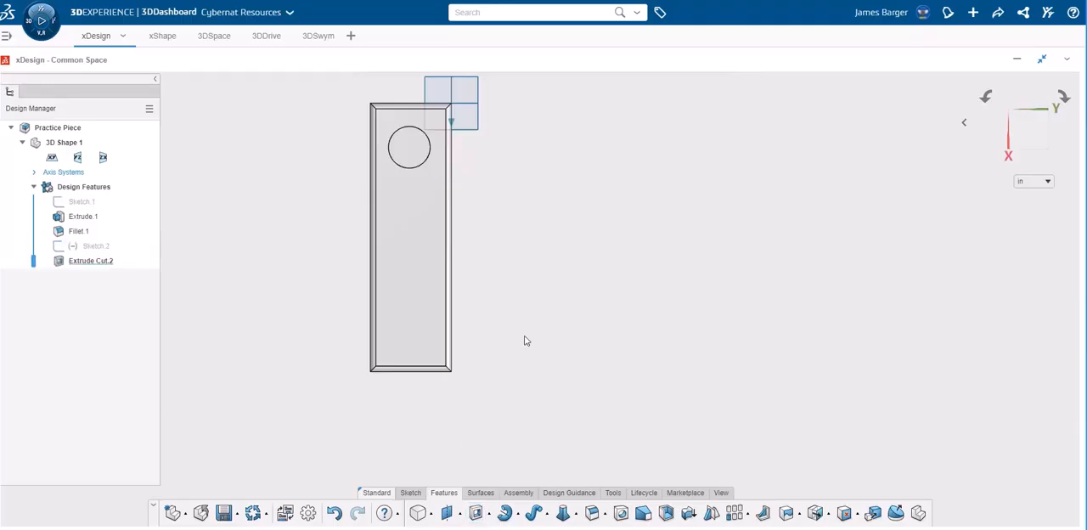
Sketch a second center circle on the block's large face, near the middle of its length and in line with the first pocket
middle_click_drag(521, 207, 537, 227)
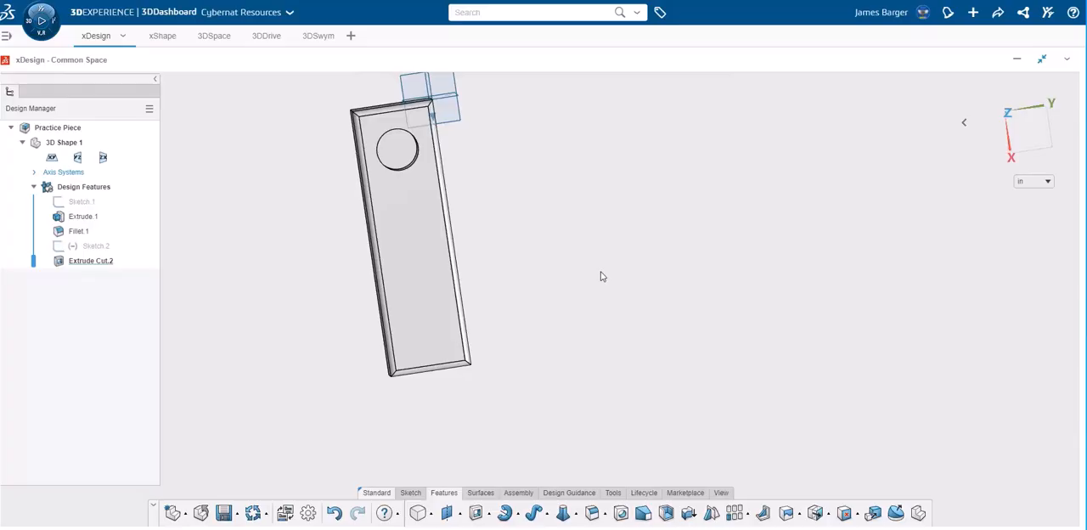
left_click(1029, 125)
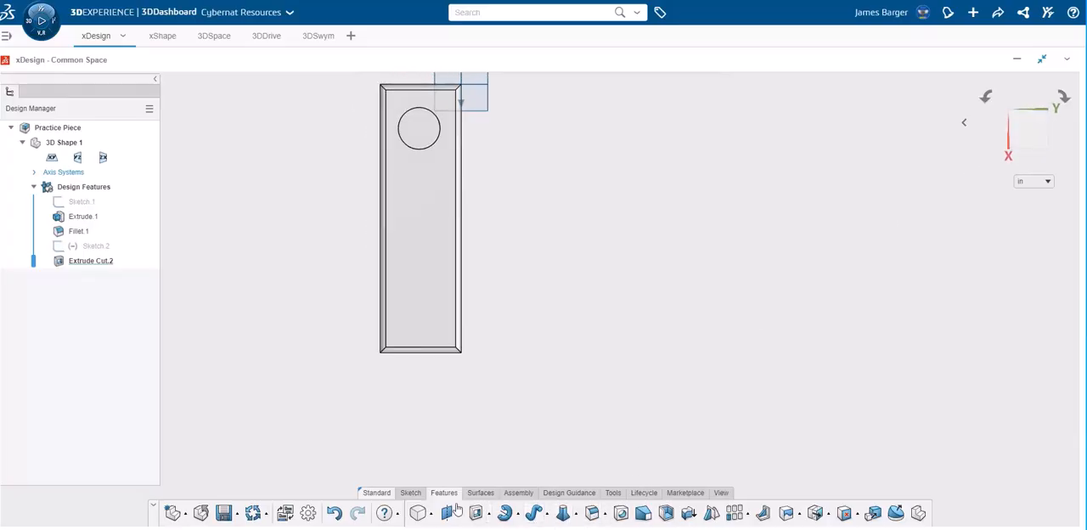
left_click(411, 493)
left_click(556, 515)
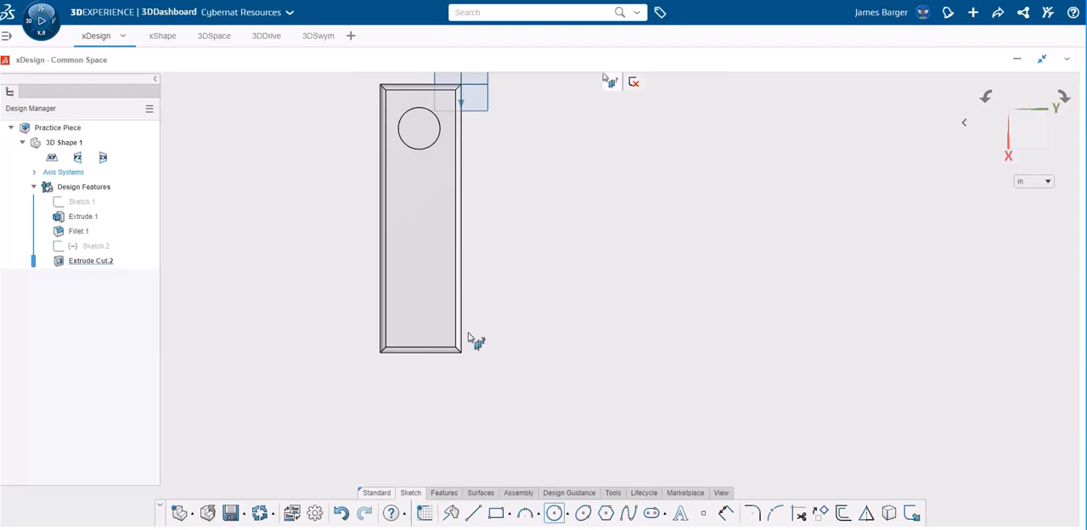
left_click(423, 223)
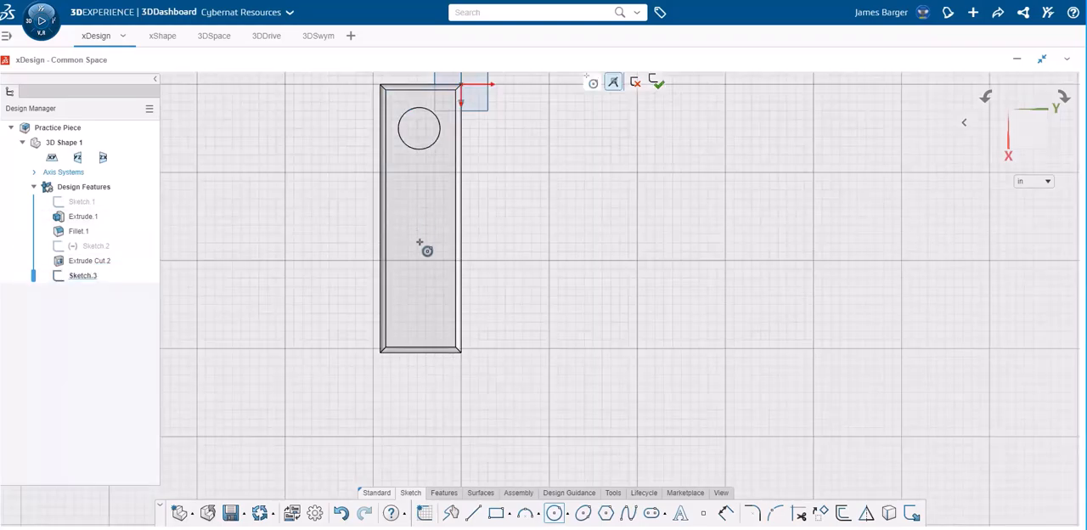
left_click(416, 234)
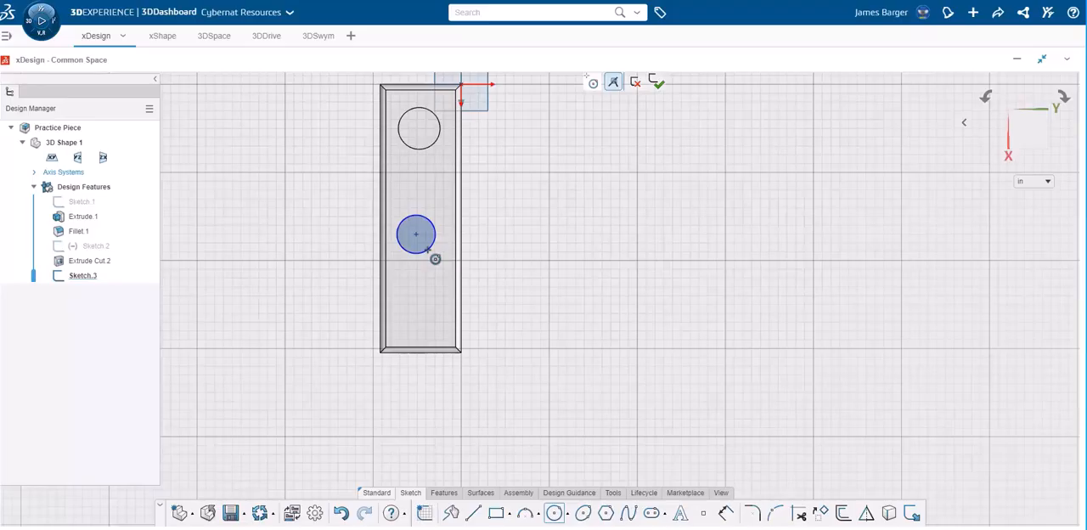
left_click(435, 259)
Cut the middle circle through the block with a blind Extrude Cut 1.625 in deep
left_click(447, 496)
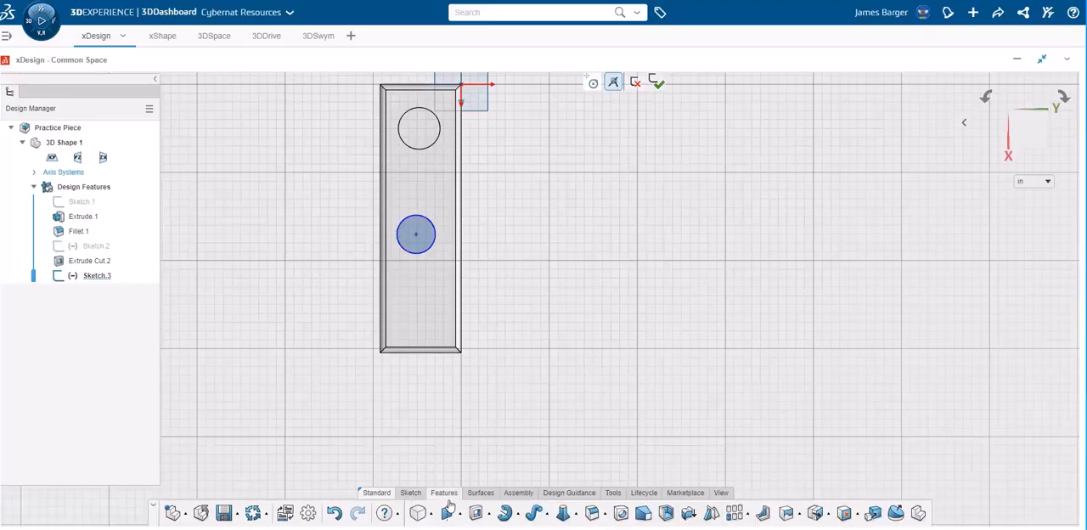
left_click(490, 515)
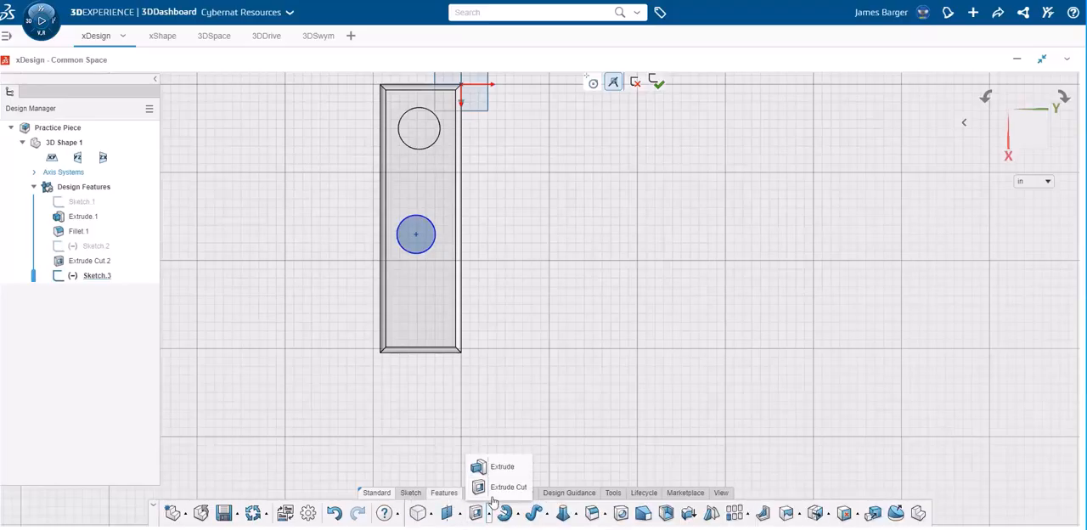
left_click(494, 490)
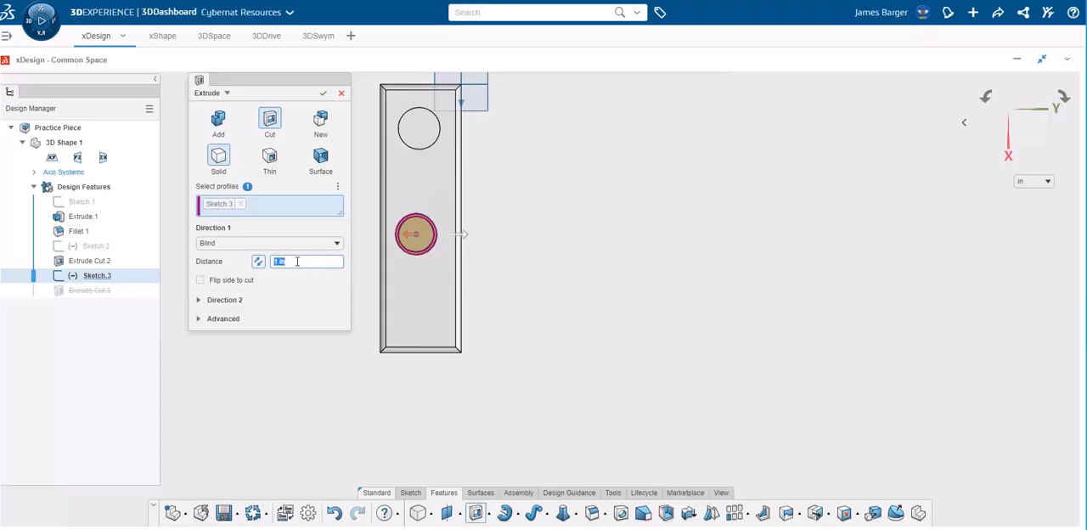
type("1.625")
left_click(281, 244)
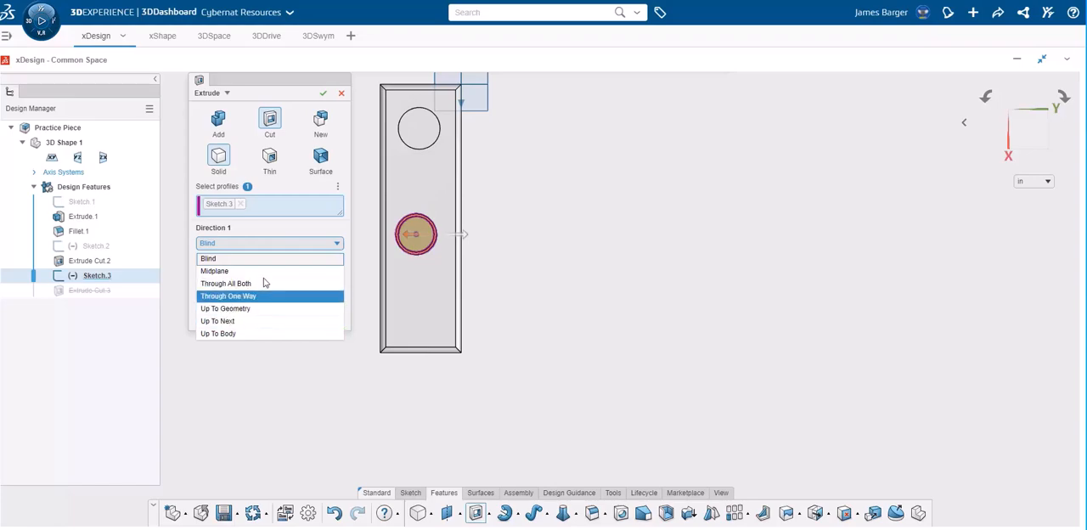
left_click(265, 245)
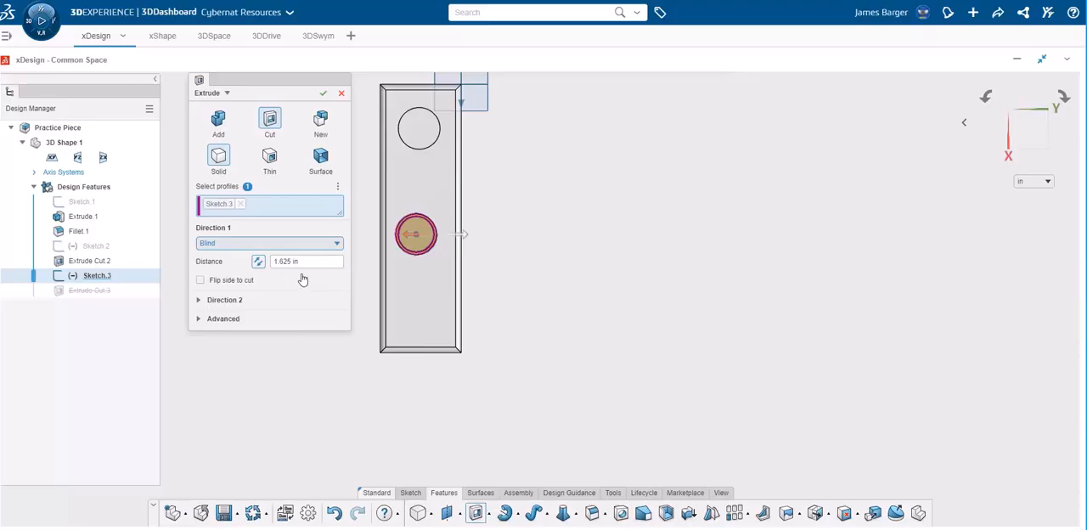
left_click(322, 94)
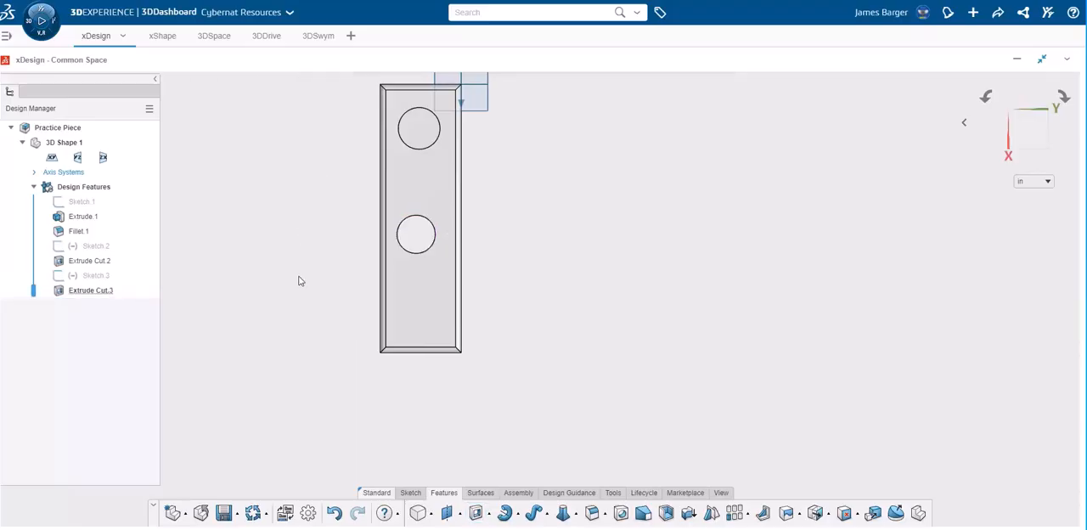
Fillet the rim edges of both circular cuts on the large face with a constant 0.25 in radius
middle_click_drag(303, 269, 330, 251)
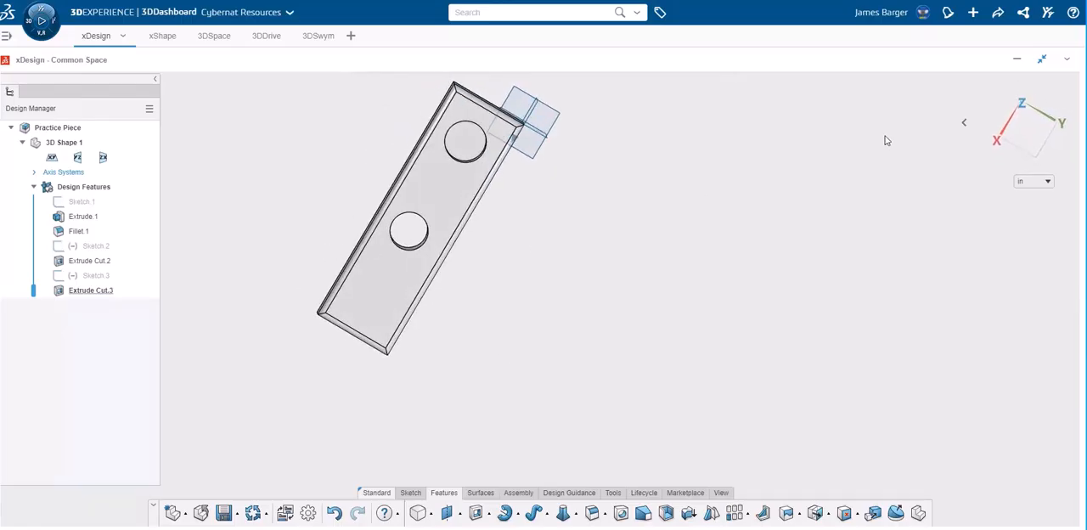
left_click(1016, 134)
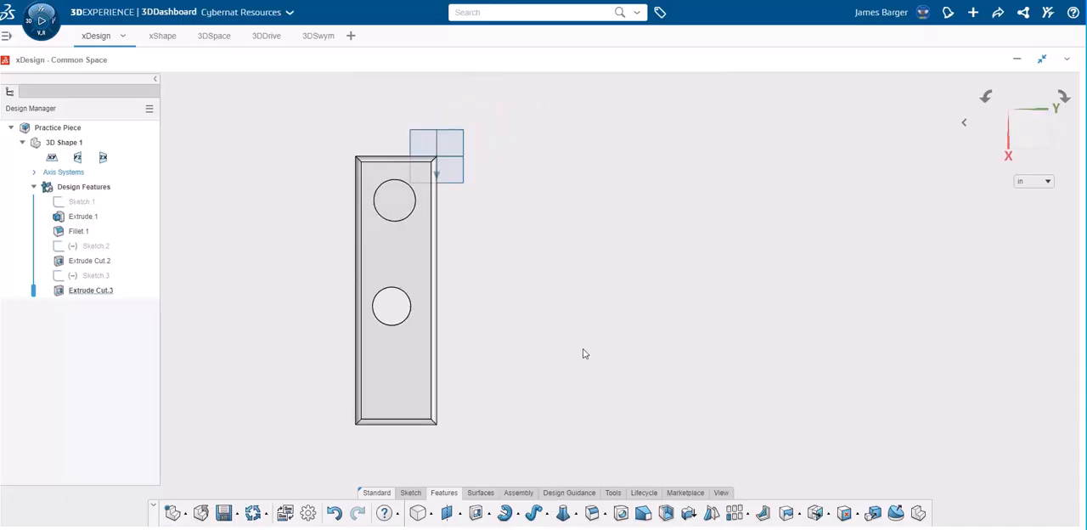
left_click(393, 326)
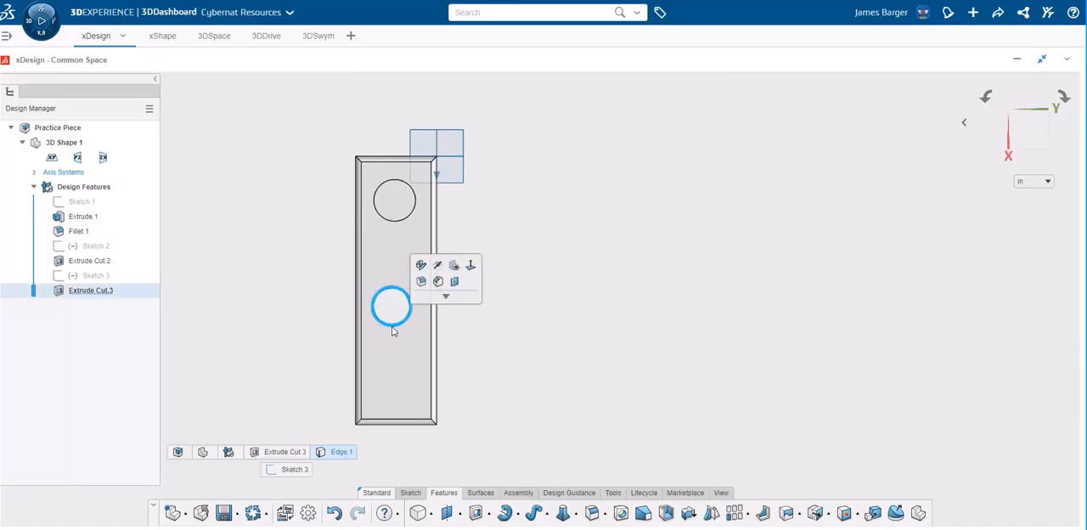
left_click(396, 223, "ctrl")
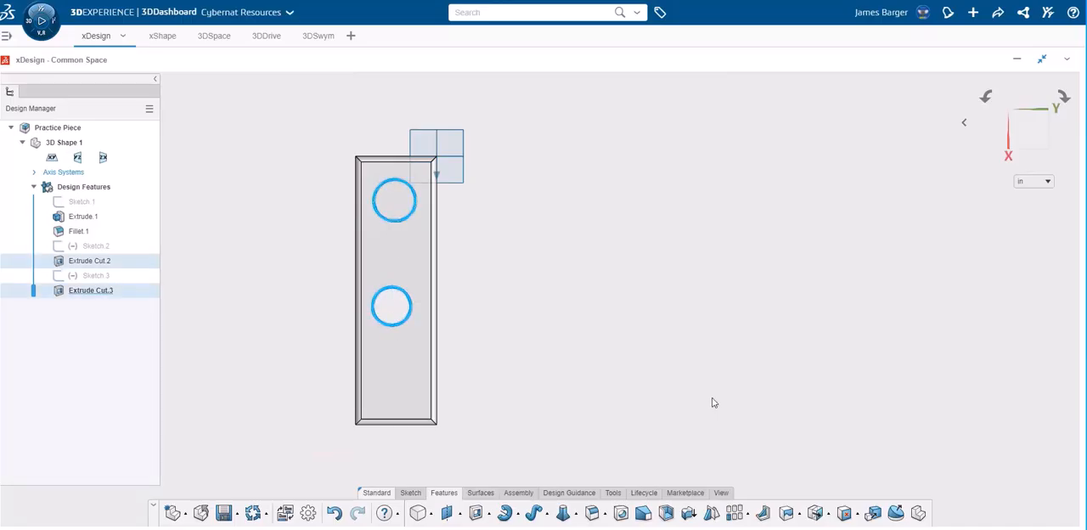
left_click(593, 513)
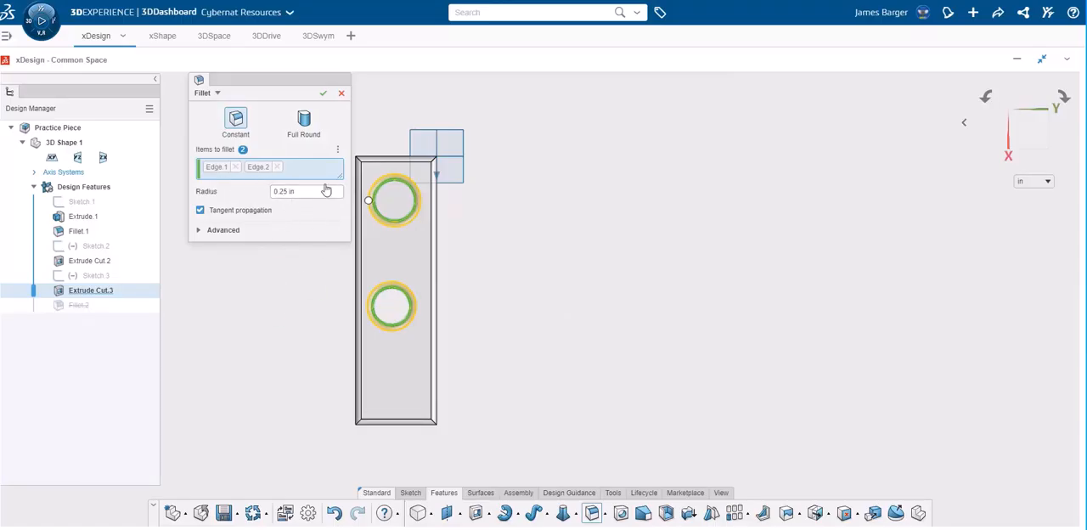
left_click(323, 93)
Save the component and export it to disk on the Desktop as Practice Piece in 3DXML format
middle_click_drag(755, 311, 807, 294)
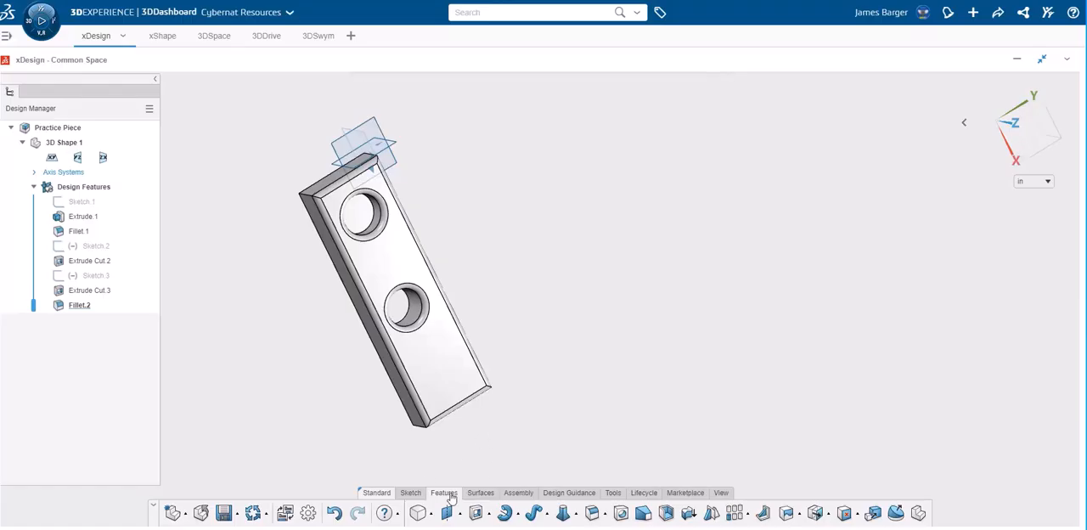
left_click(237, 514)
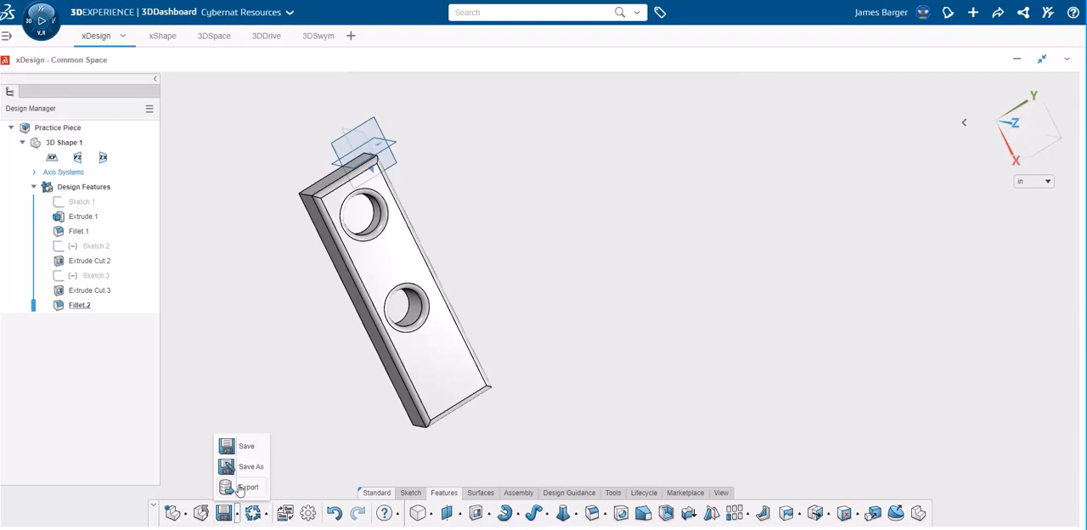
left_click(240, 490)
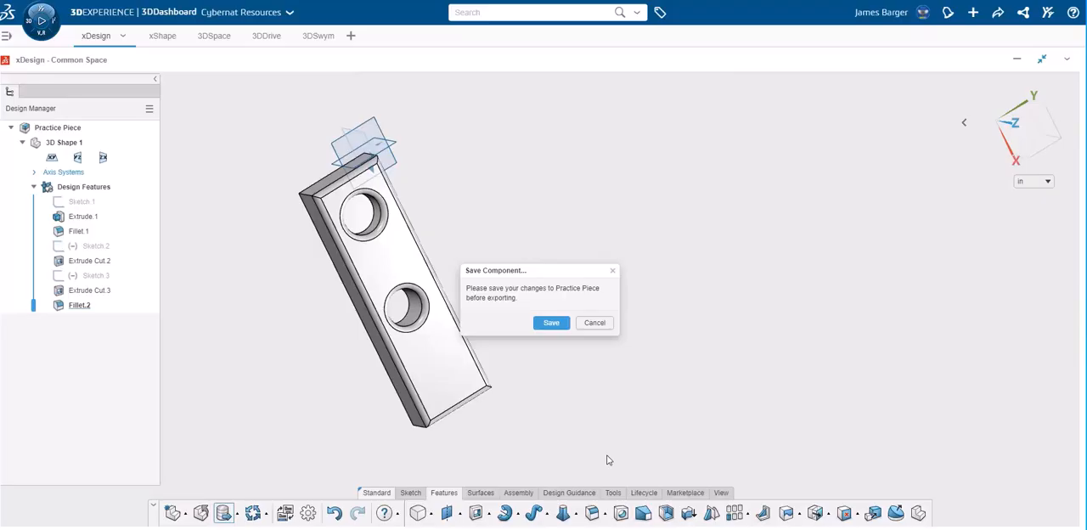
left_click(554, 323)
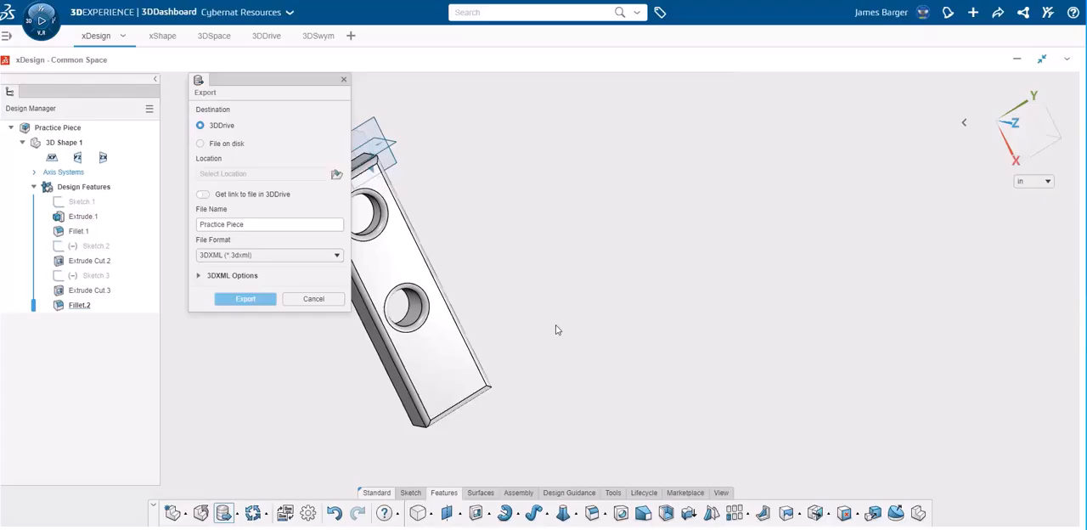
left_click(201, 145)
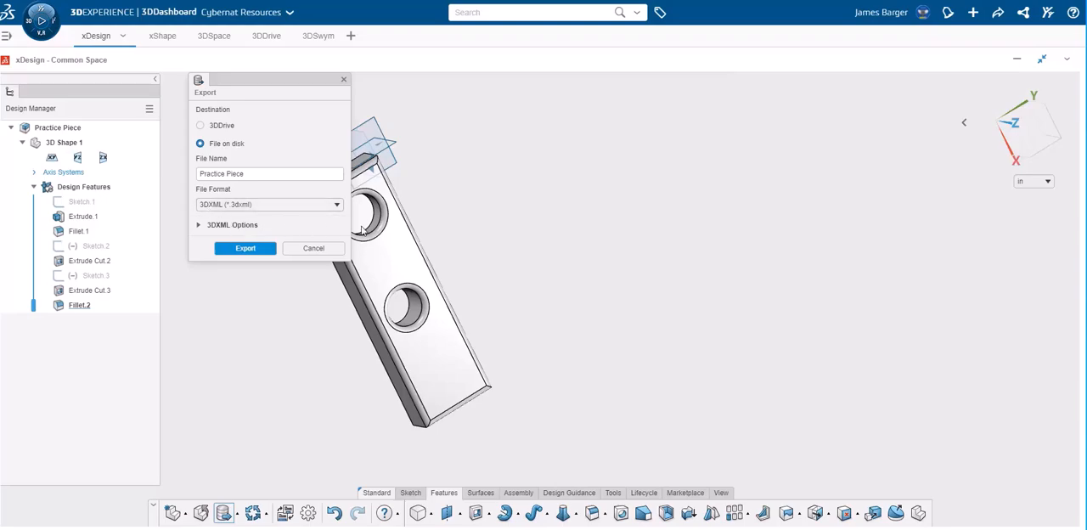
left_click(246, 249)
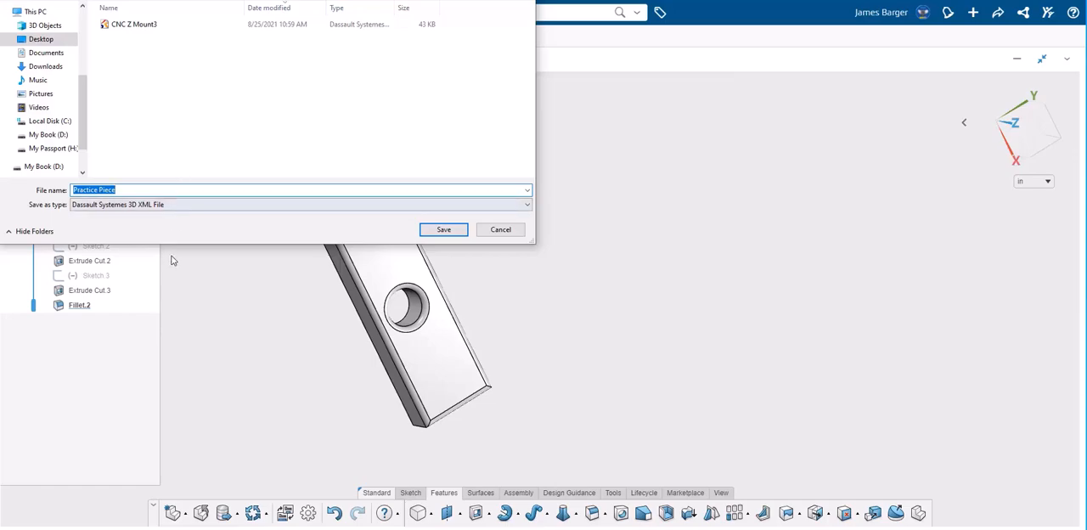
left_click(459, 234)
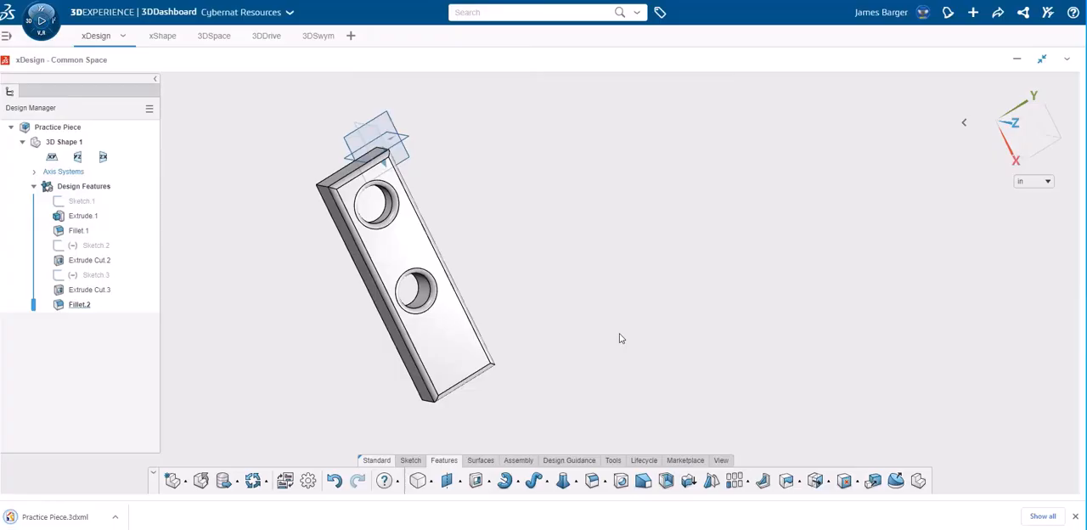
Export the part to disk on the Desktop as Practice Piece in SLDXML format
left_click(236, 483)
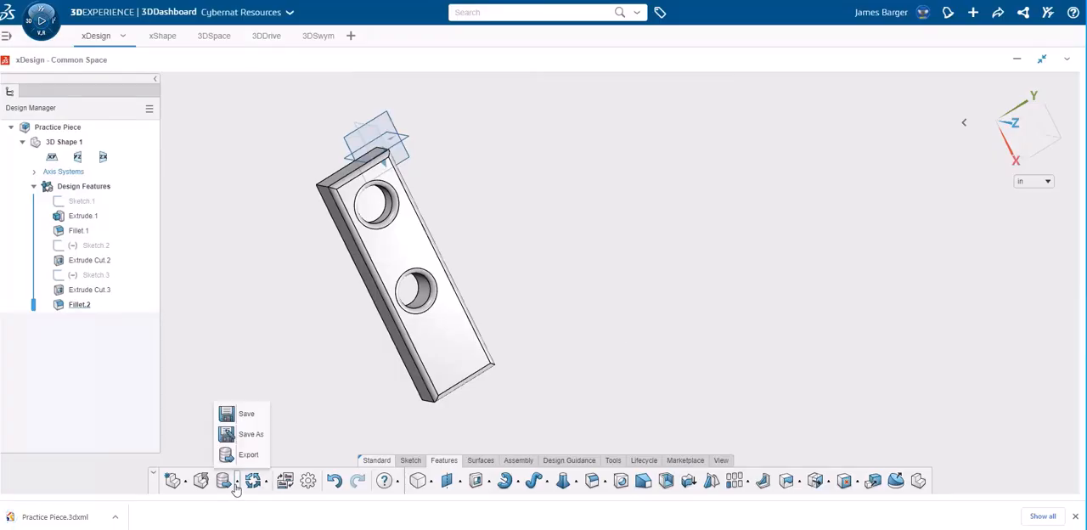
left_click(252, 455)
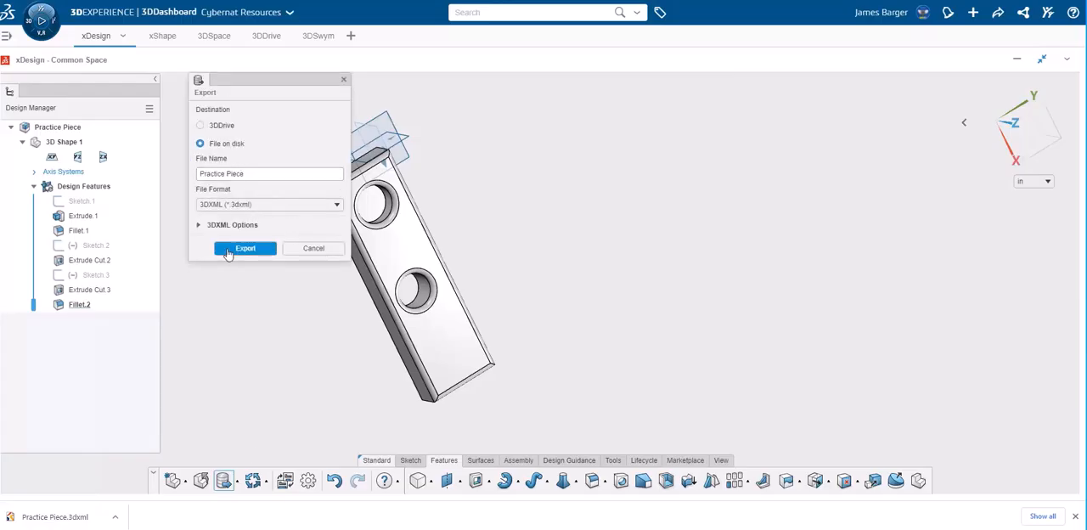
left_click(219, 206)
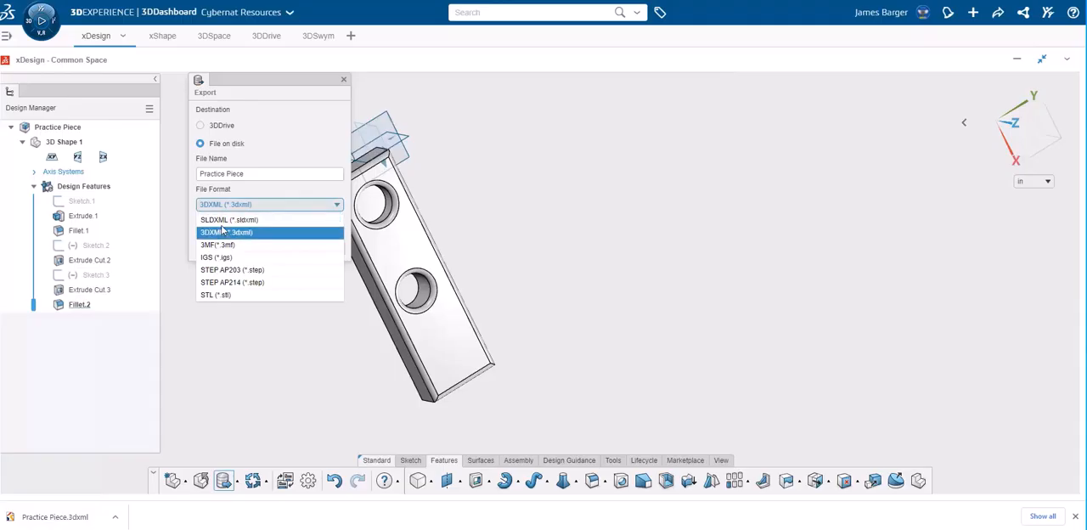
left_click(224, 221)
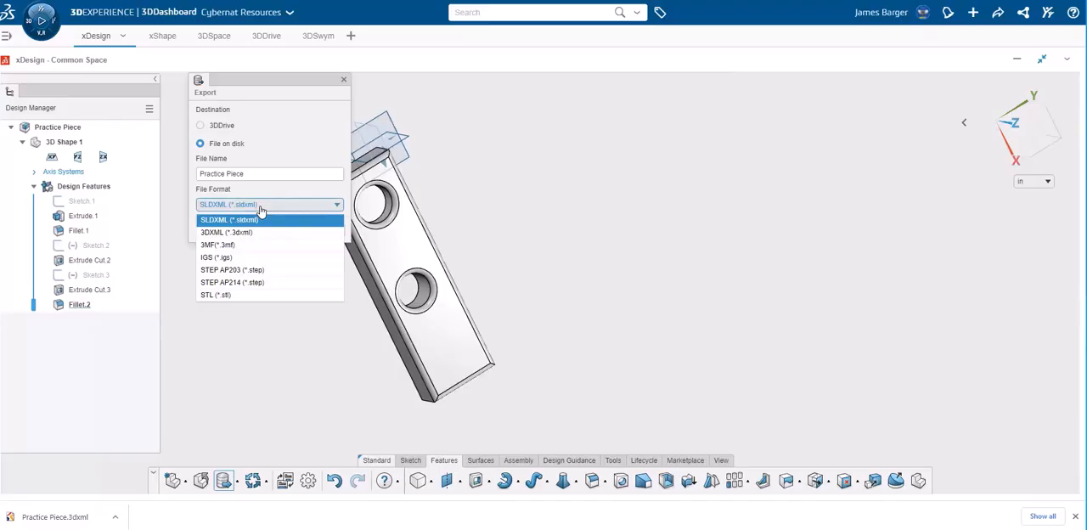
left_click(250, 220)
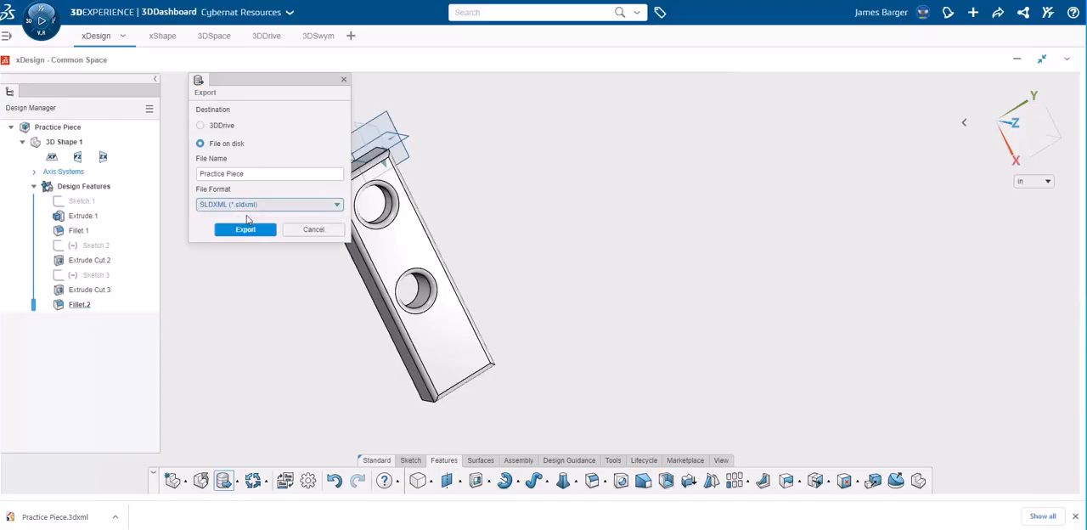
left_click(252, 237)
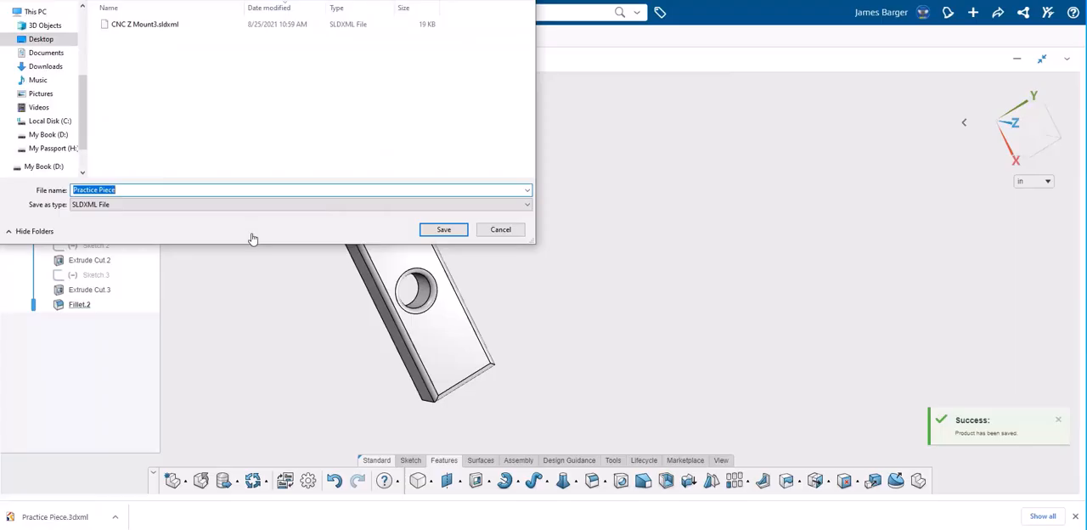
left_click(443, 230)
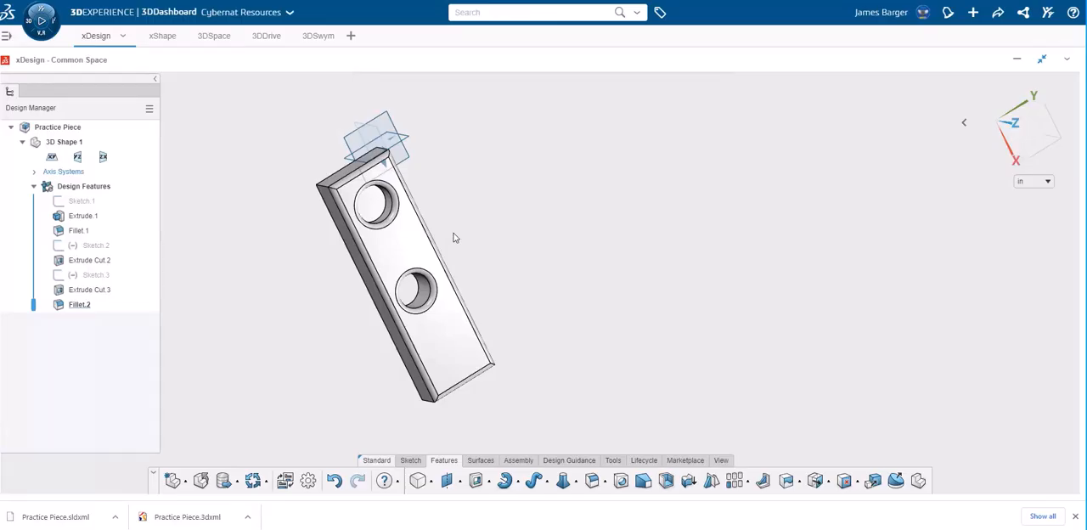
Export the part to disk on the Desktop as Practice Piece in STL format
left_click(237, 483)
left_click(237, 455)
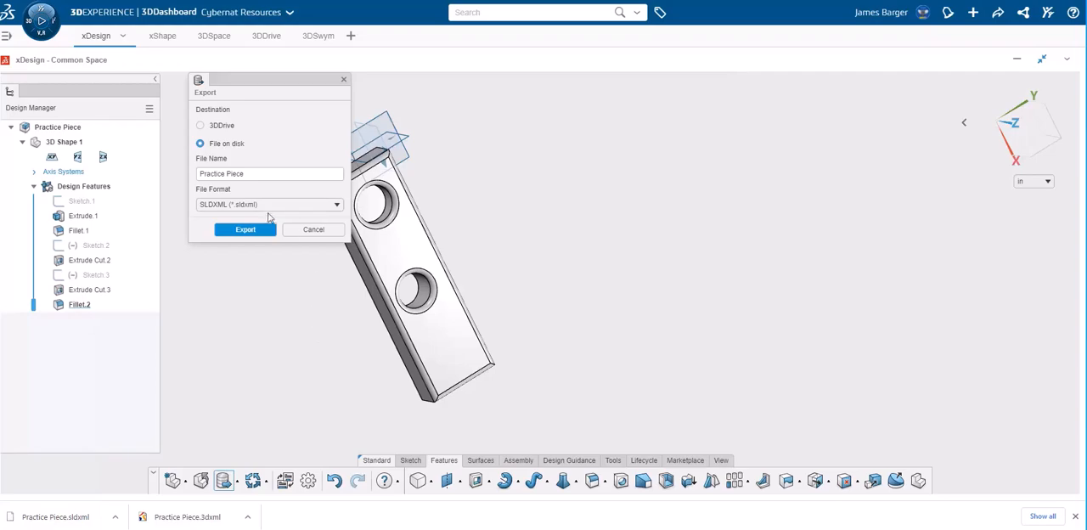
left_click(259, 207)
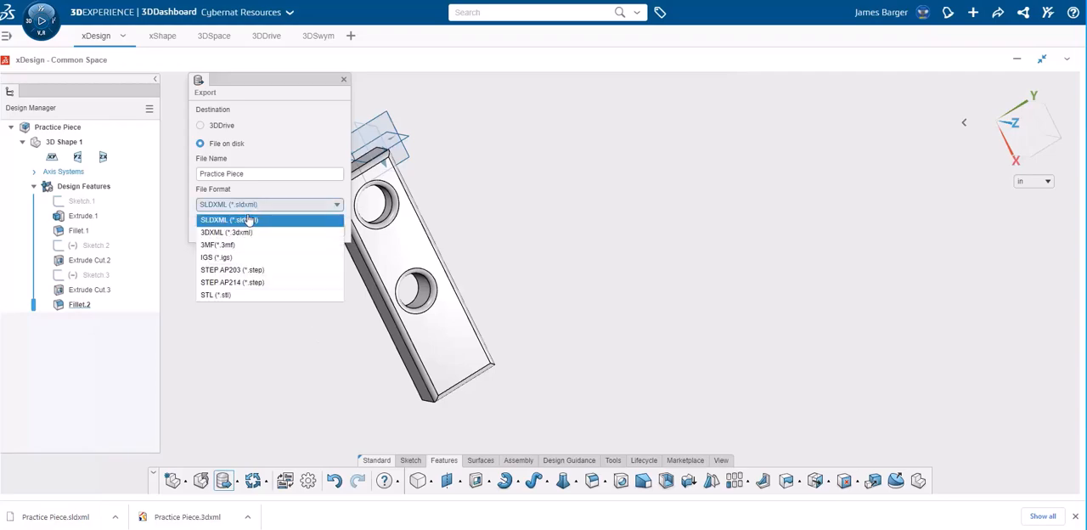
left_click(218, 296)
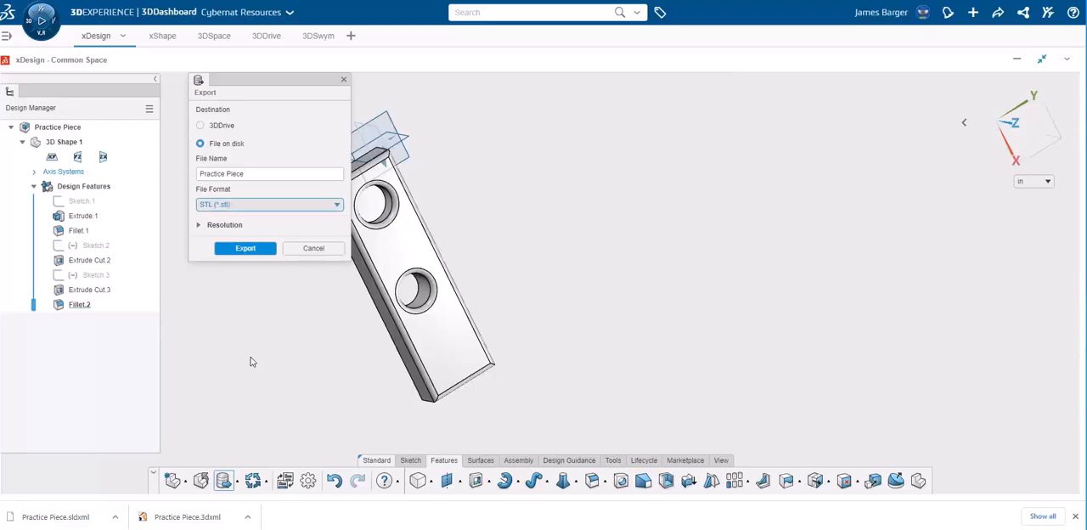
left_click(239, 248)
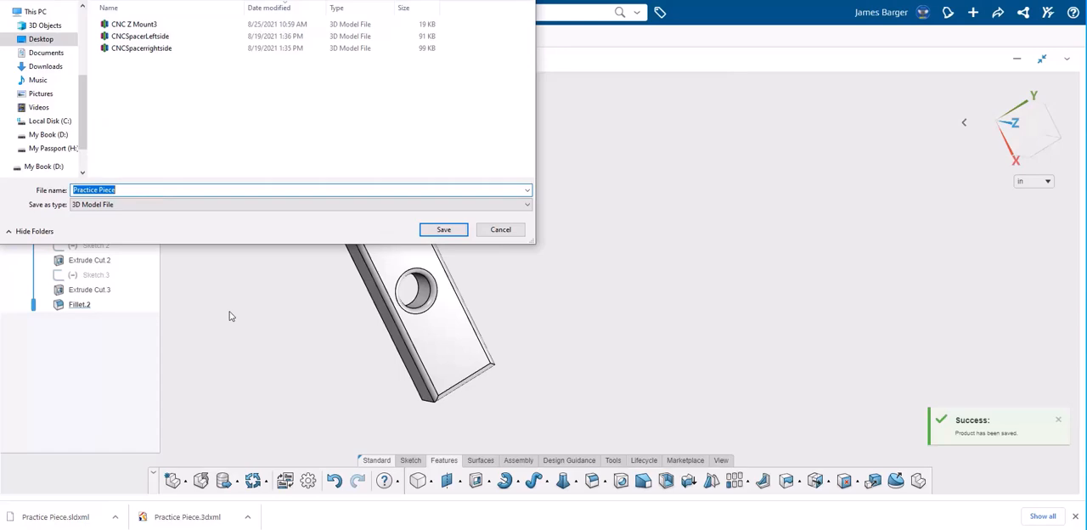
left_click(443, 231)
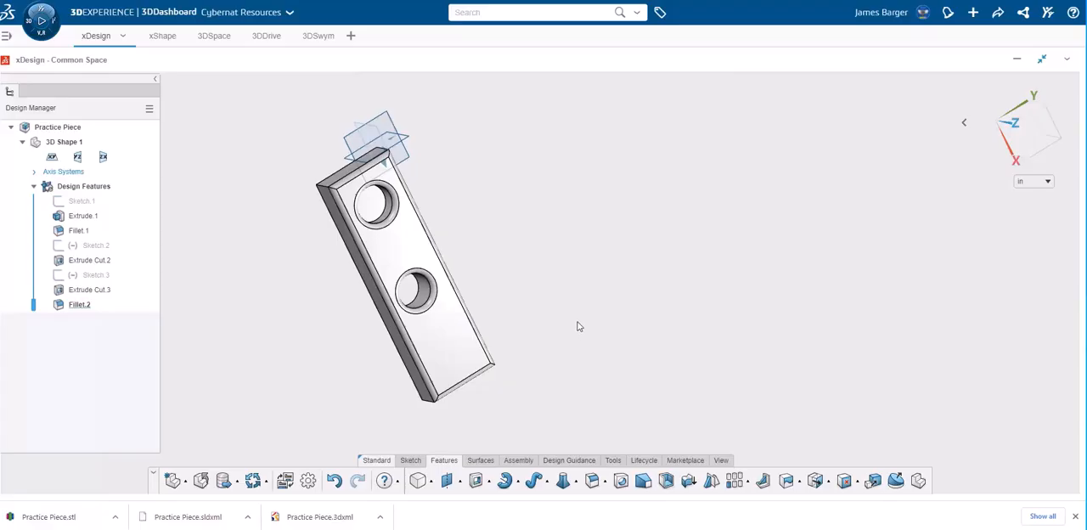
middle_click_drag(577, 326, 576, 263)
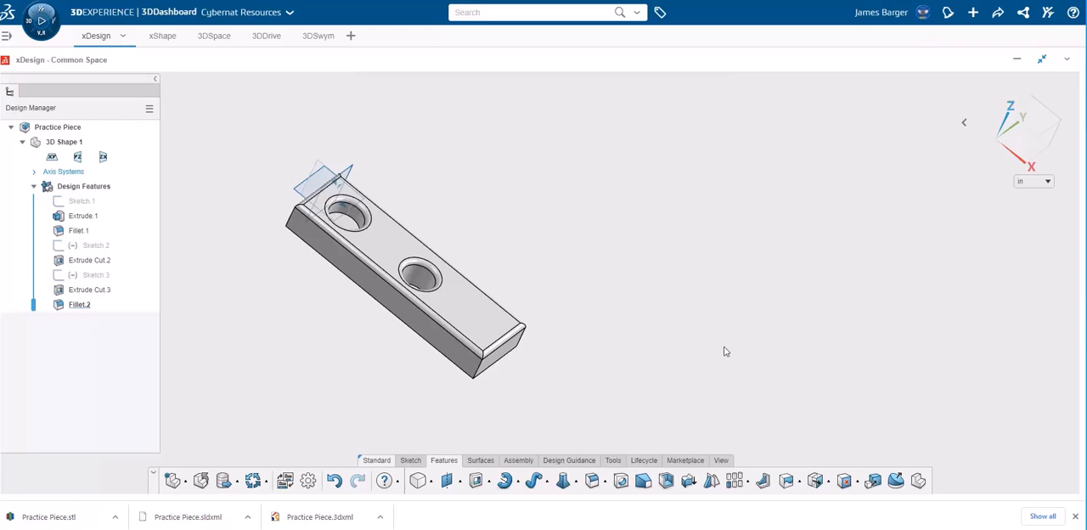
left_click(613, 461)
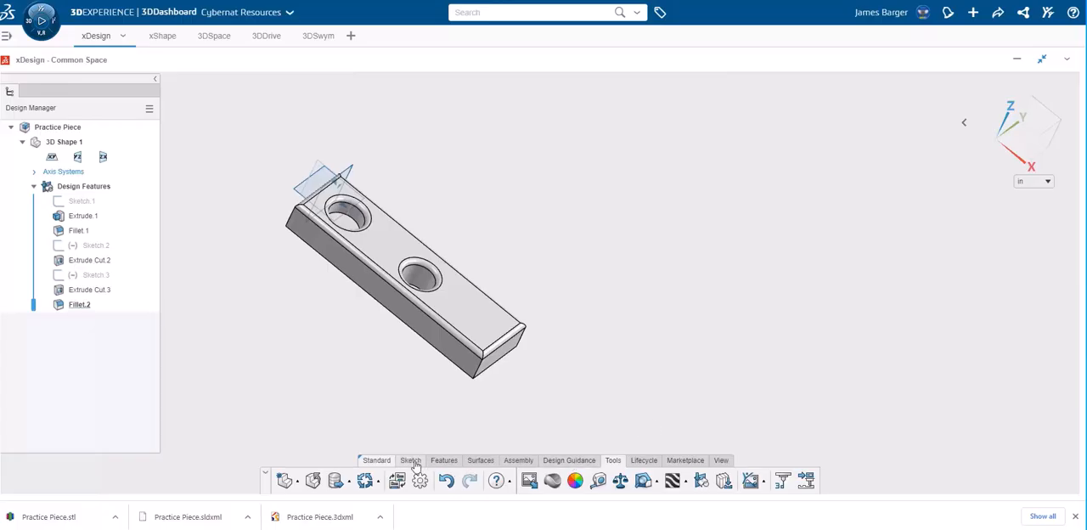
left_click(443, 460)
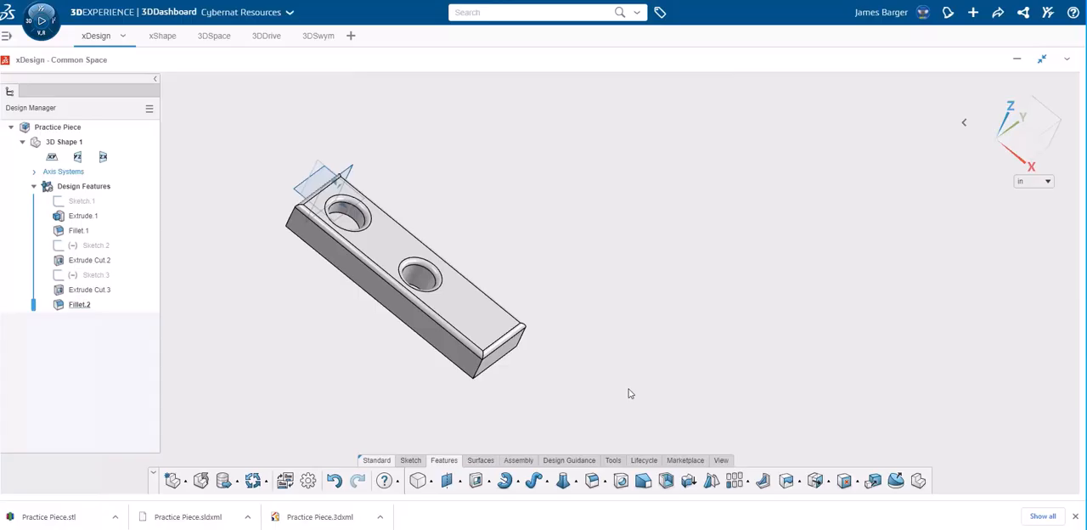